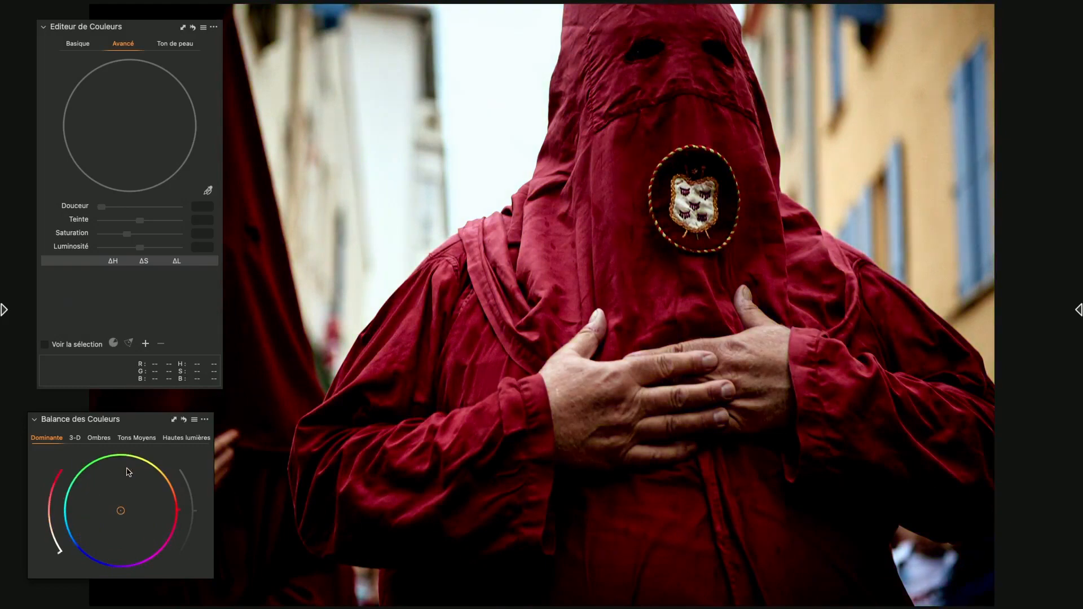
Tint the highlights slightly toward cyan-blue in the colour balance
left_click(98, 438)
left_click(180, 440)
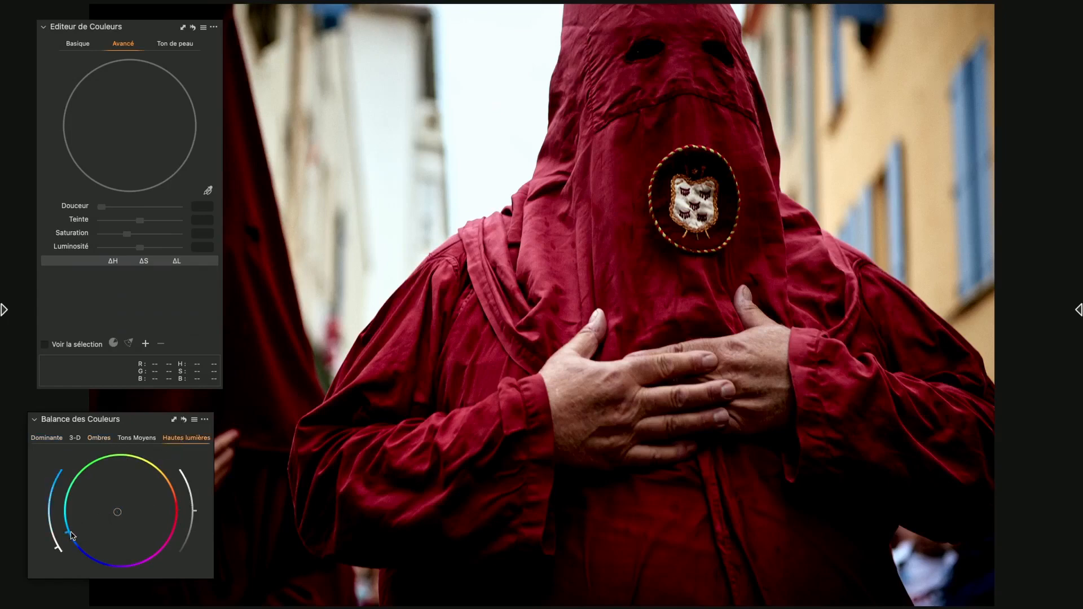
left_click_drag(116, 511, 112, 518)
Darken the shadows in the colour balance, leaving their tint neutral
left_click(137, 439)
left_click(100, 440)
mouse_move(177, 510)
left_mouse_down()
mouse_move(123, 512)
mouse_move(162, 496)
mouse_move(152, 535)
left_mouse_up()
double_click(152, 536)
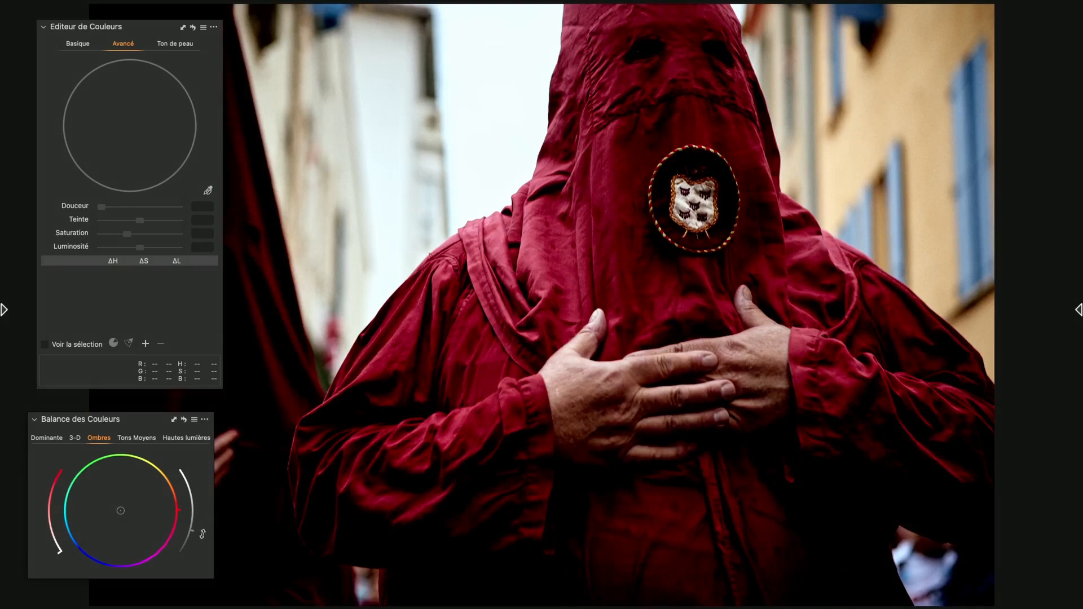
Brighten the midtones slightly and raise the highlights' brightness in the colour balance
left_click(143, 439)
mouse_move(198, 510)
left_mouse_down()
mouse_move(192, 536)
mouse_move(197, 507)
left_mouse_up()
left_click(201, 439)
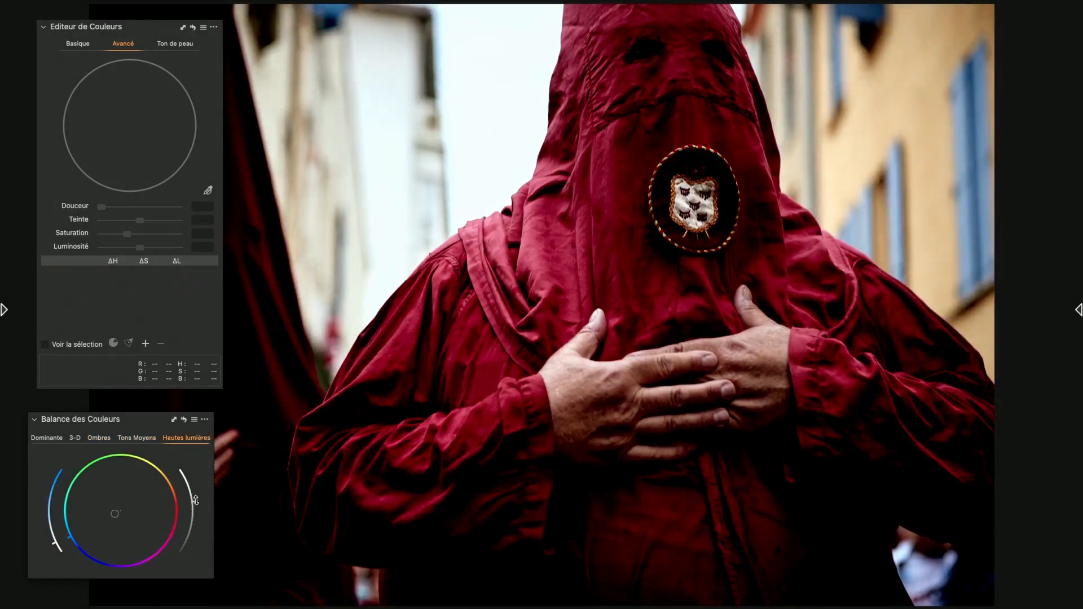
mouse_move(196, 500)
left_mouse_down()
mouse_move(196, 491)
mouse_move(198, 517)
mouse_move(198, 501)
left_mouse_up()
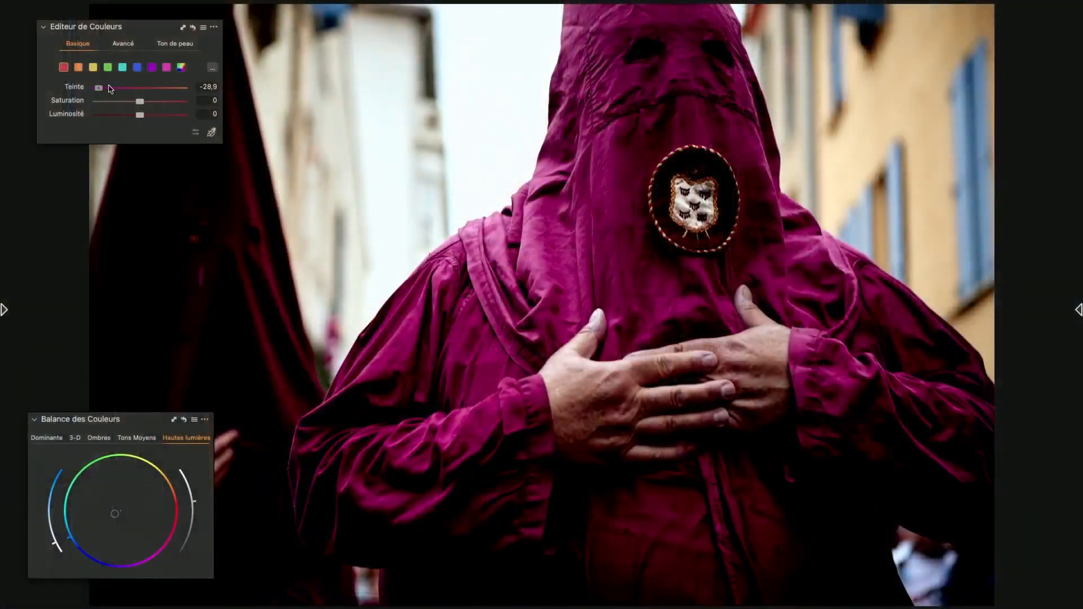
Try a hue of -30 and a saturation of -41.3 on the basic red range, and reset both
mouse_move(111, 88)
left_mouse_down()
mouse_move(152, 88)
mouse_move(97, 88)
left_mouse_up()
left_click(118, 102)
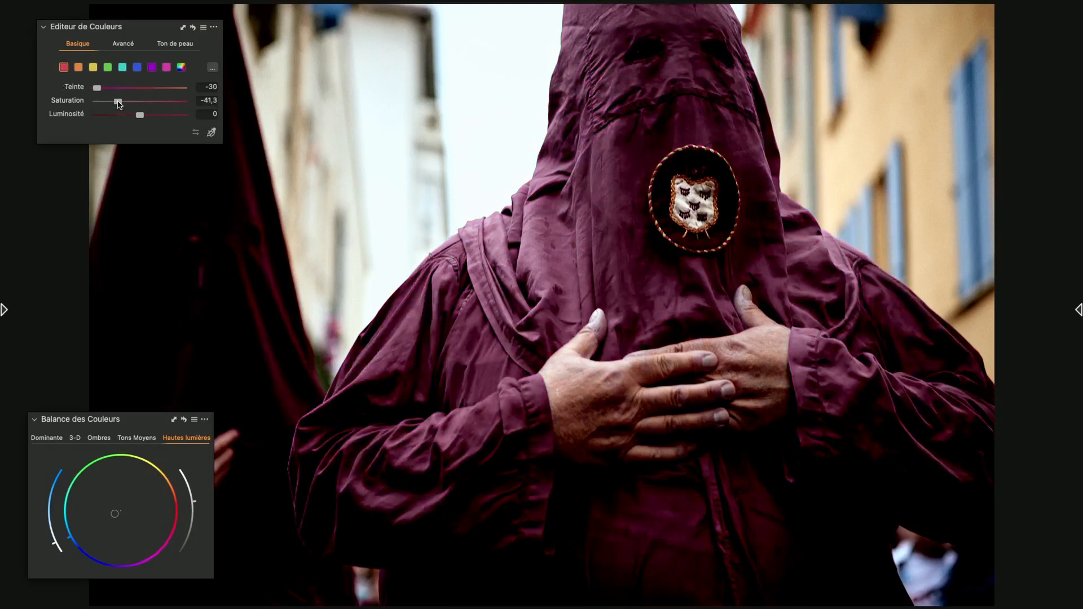
double_click(118, 102)
double_click(99, 88)
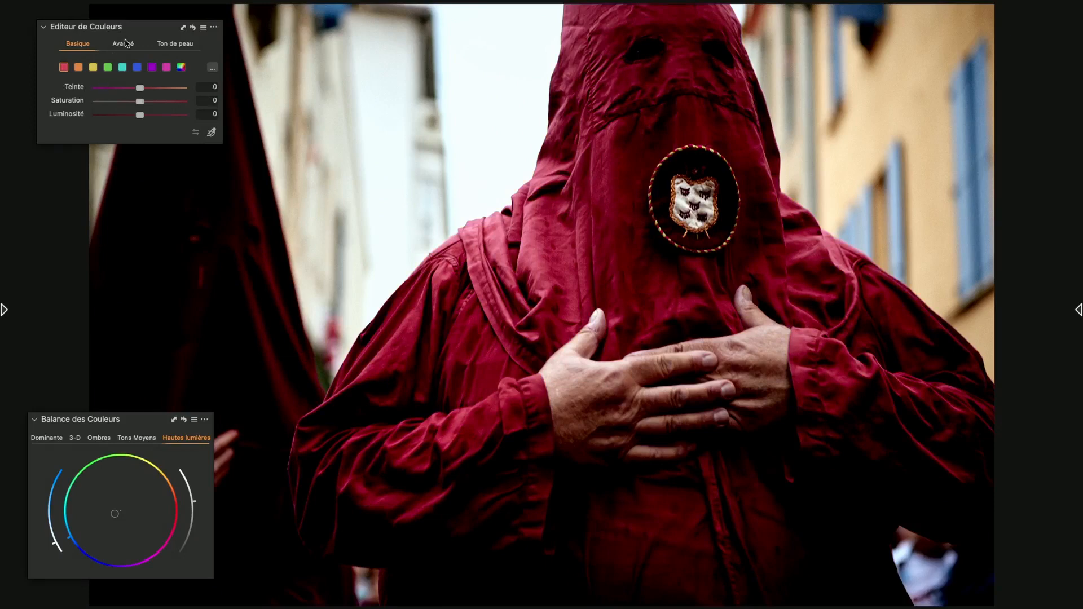
Sample the robe's red as an advanced colour range and extend it to the centre of the wheel
left_click(127, 46)
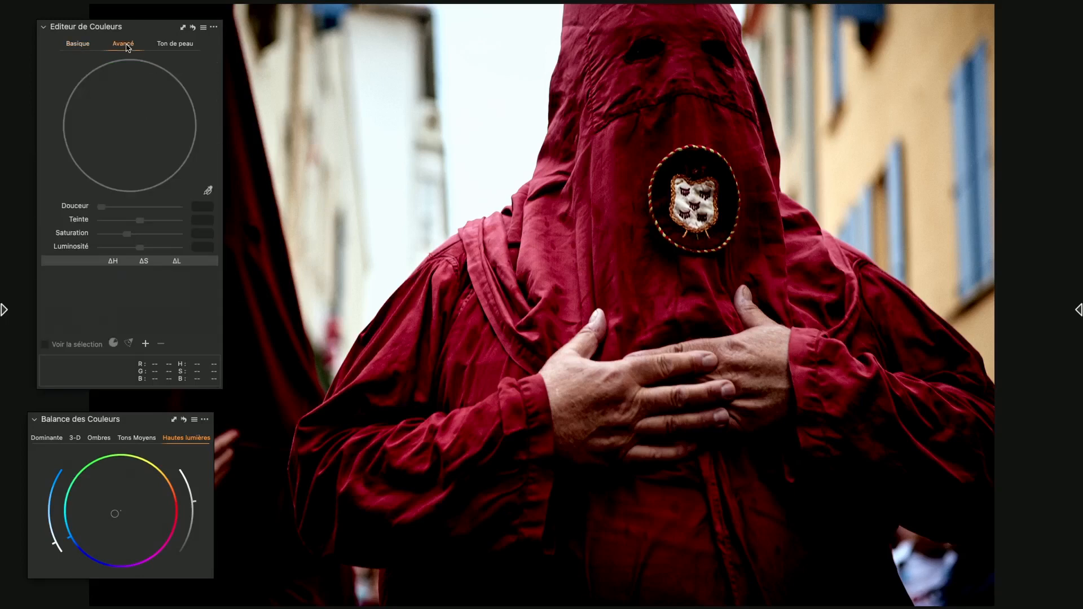
left_click(209, 191)
left_click(622, 169)
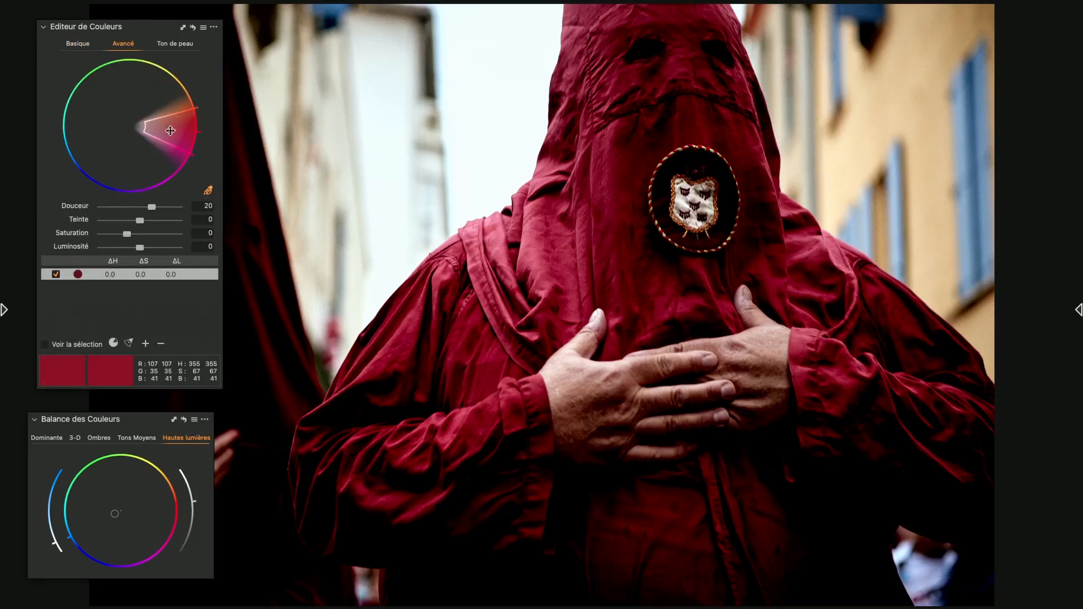
left_click_drag(145, 127, 122, 126)
Try a hue shift of -30 on the sampled robe red and reset it to 0
left_click_drag(140, 221, 80, 225)
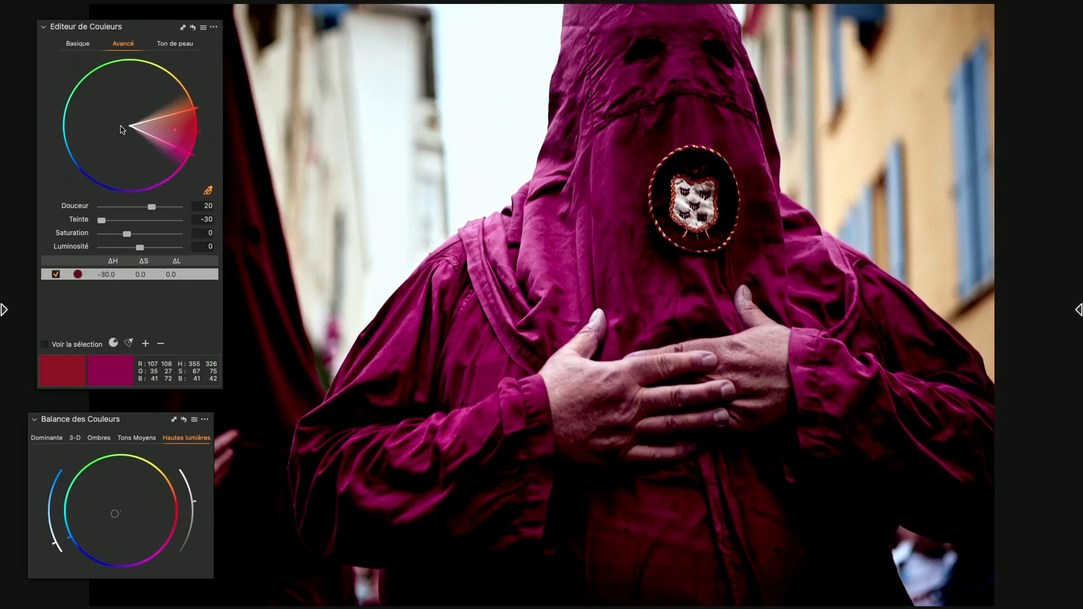
left_click_drag(102, 220, 130, 222)
double_click(130, 223)
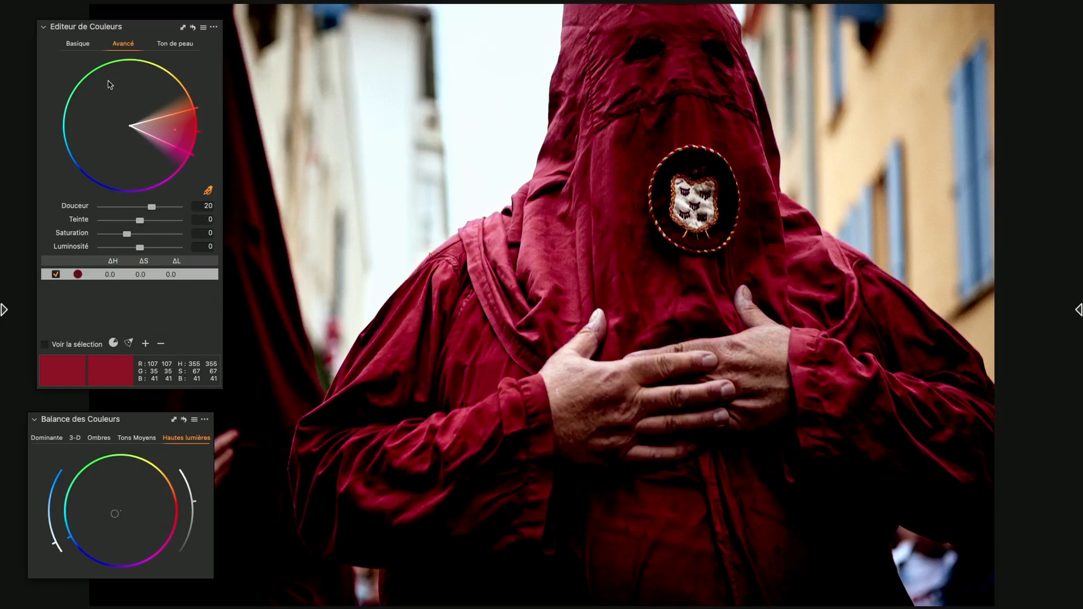
mouse_move(141, 222)
left_mouse_down()
mouse_move(181, 222)
mouse_move(83, 222)
mouse_move(189, 223)
mouse_move(140, 224)
left_mouse_up()
Set the sampled robe red's saturation to -11.7 and its luminosity to -3.1
mouse_move(128, 234)
left_mouse_down()
mouse_move(151, 250)
mouse_move(141, 250)
left_mouse_up()
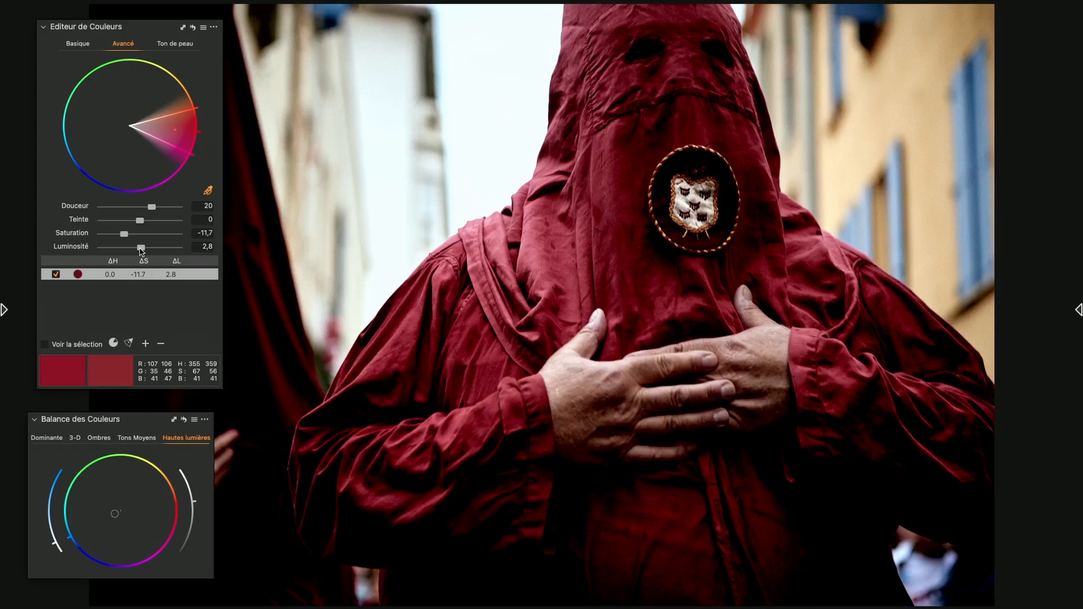
double_click(141, 249)
left_click_drag(142, 250, 141, 250)
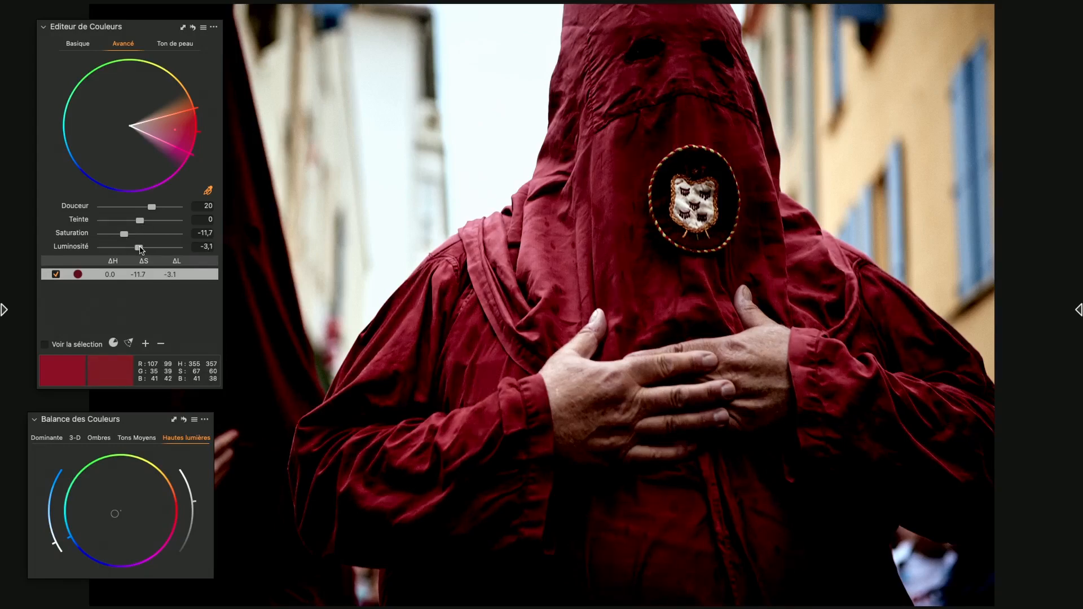
Find the first variant of the green car photo 20230914 Renault-Origines 022.raf in the collection and show it in the viewer
key("g")
scroll(538, 347, "down", 20)
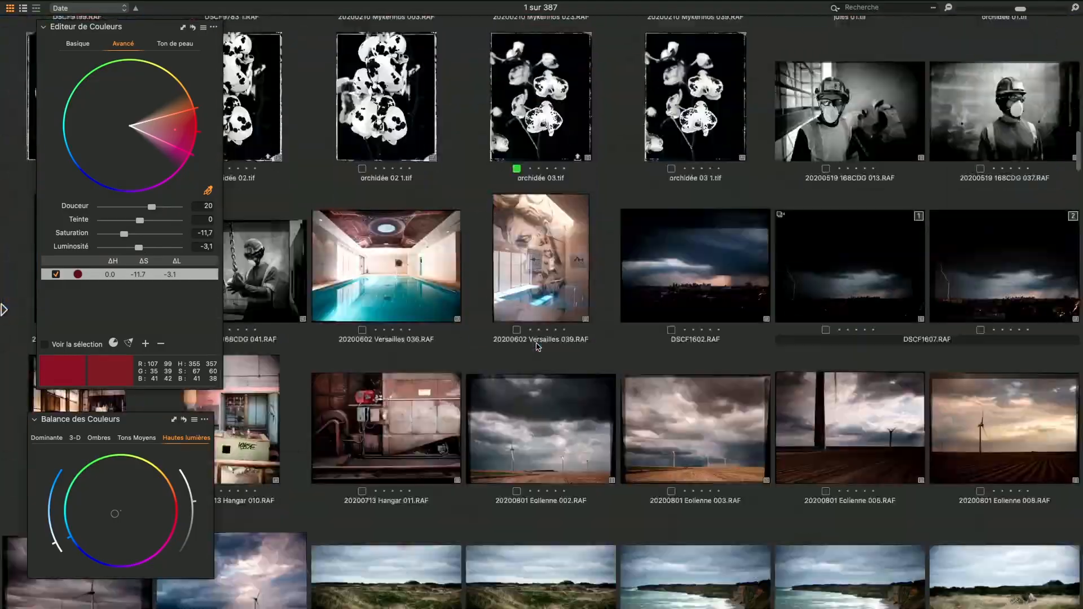
scroll(538, 346, "down", 20)
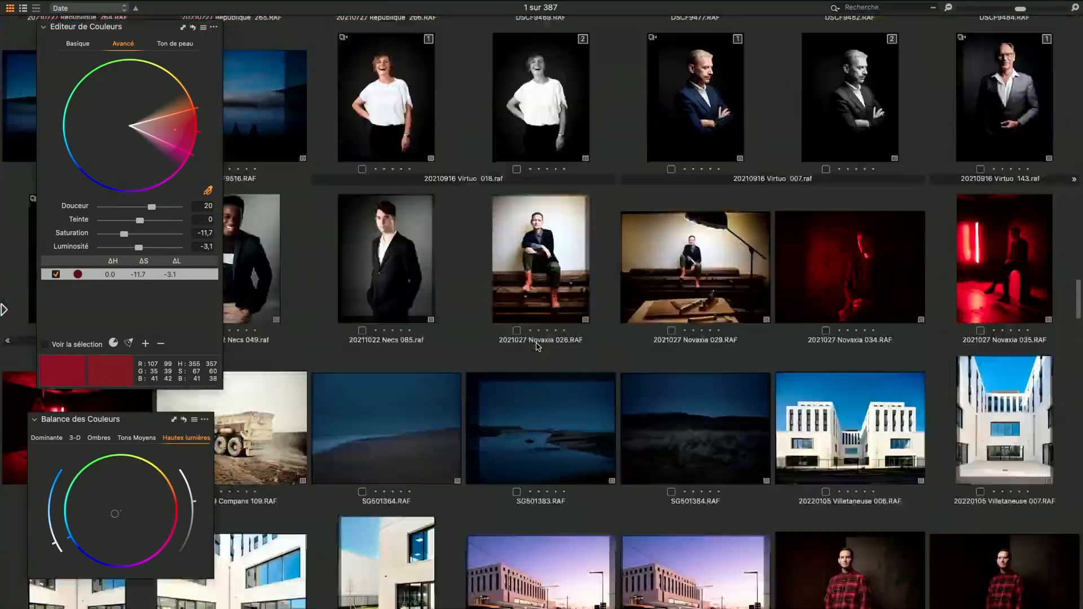
scroll(537, 346, "down", 20)
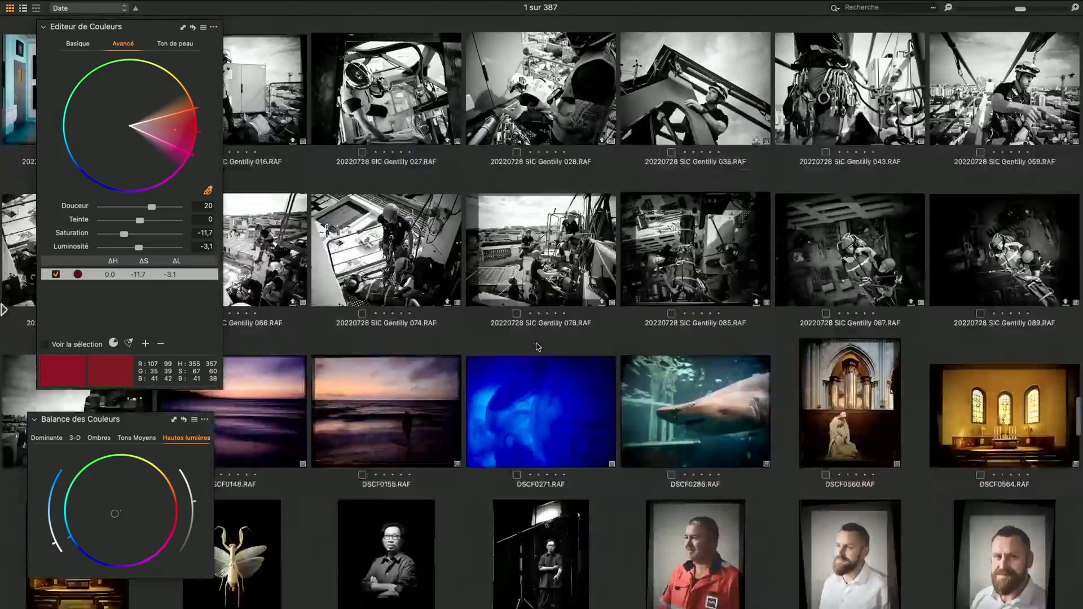
scroll(538, 346, "down", 20)
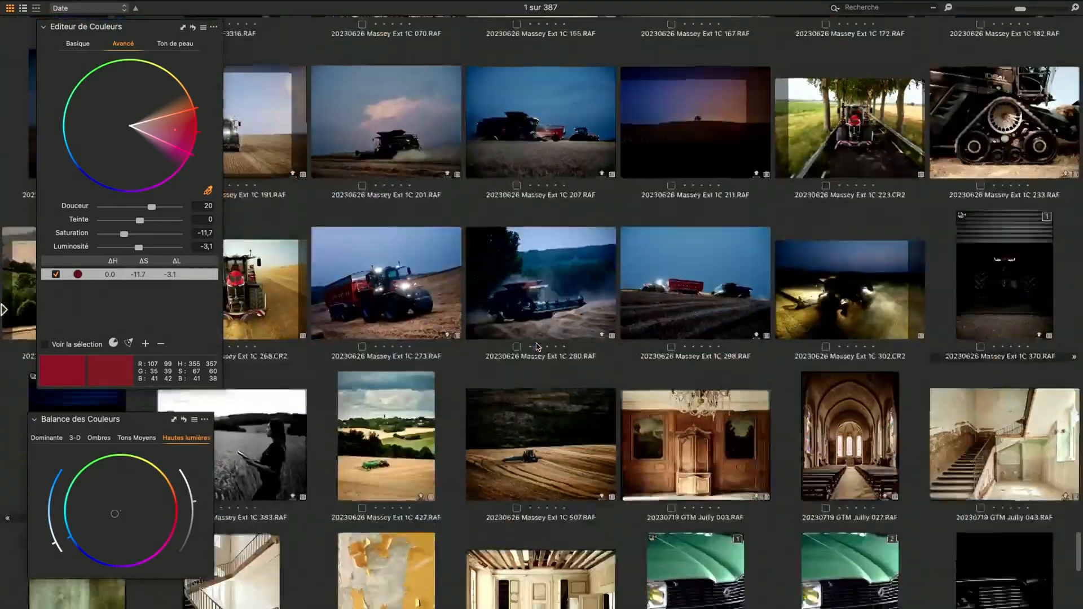
scroll(538, 347, "down", 5)
left_click(704, 340)
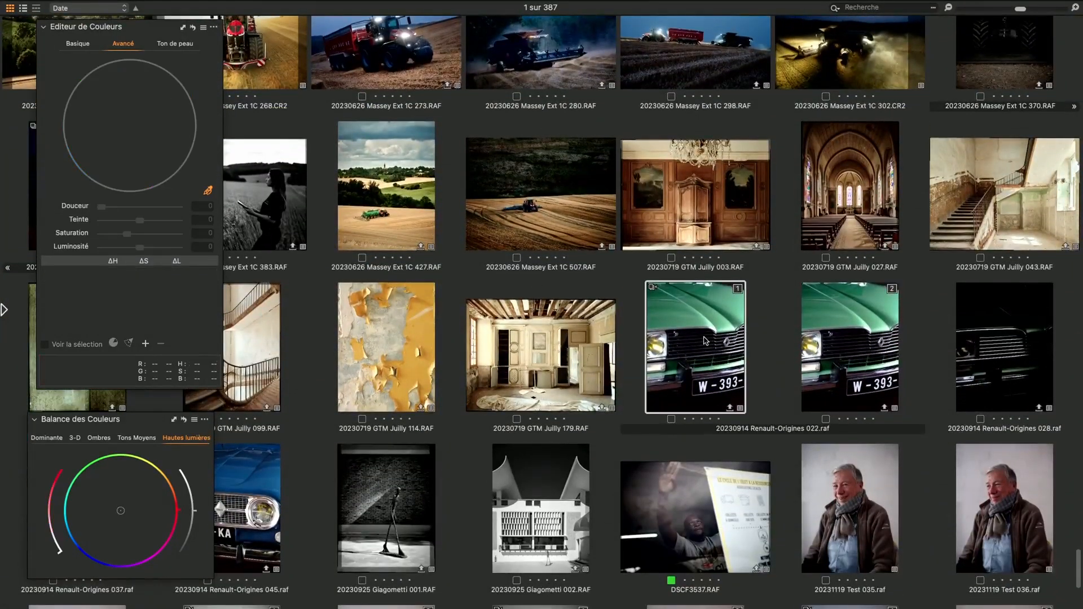
key("g")
key("g")
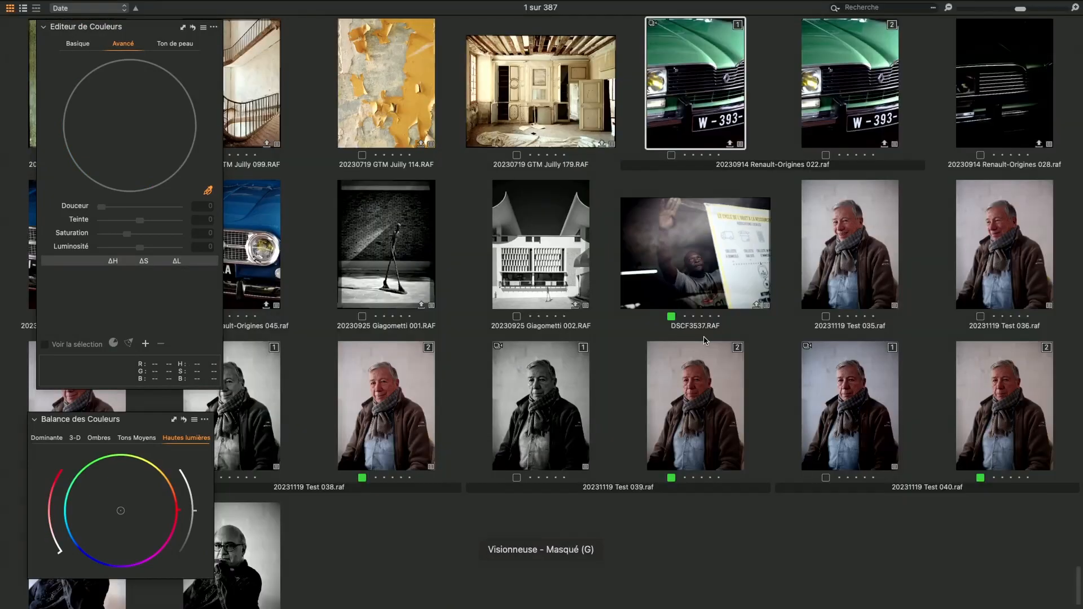
scroll(750, 282, "up", 4)
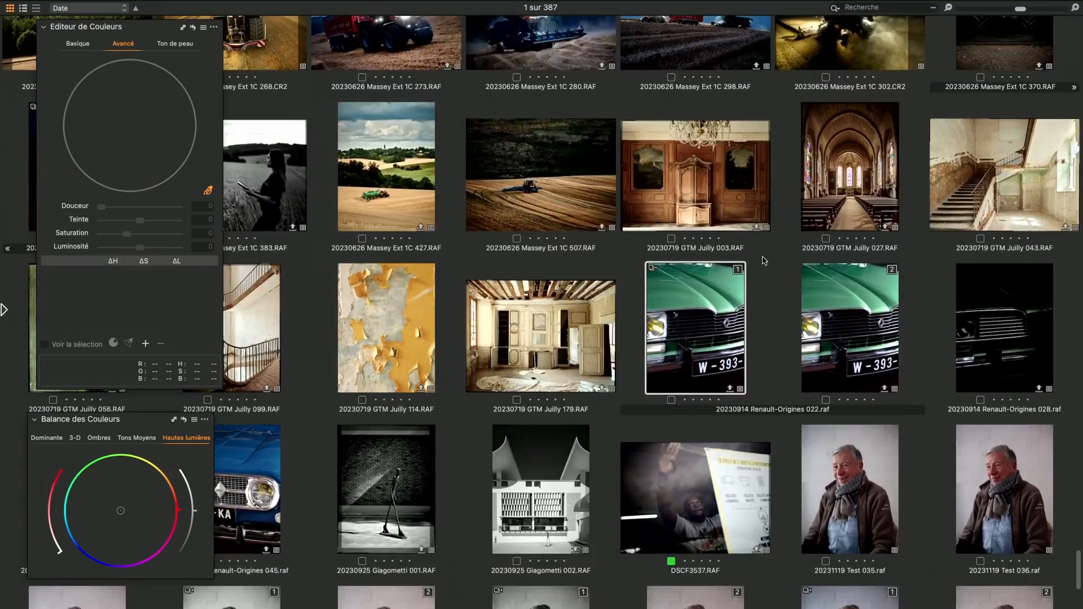
scroll(763, 259, "up", 2)
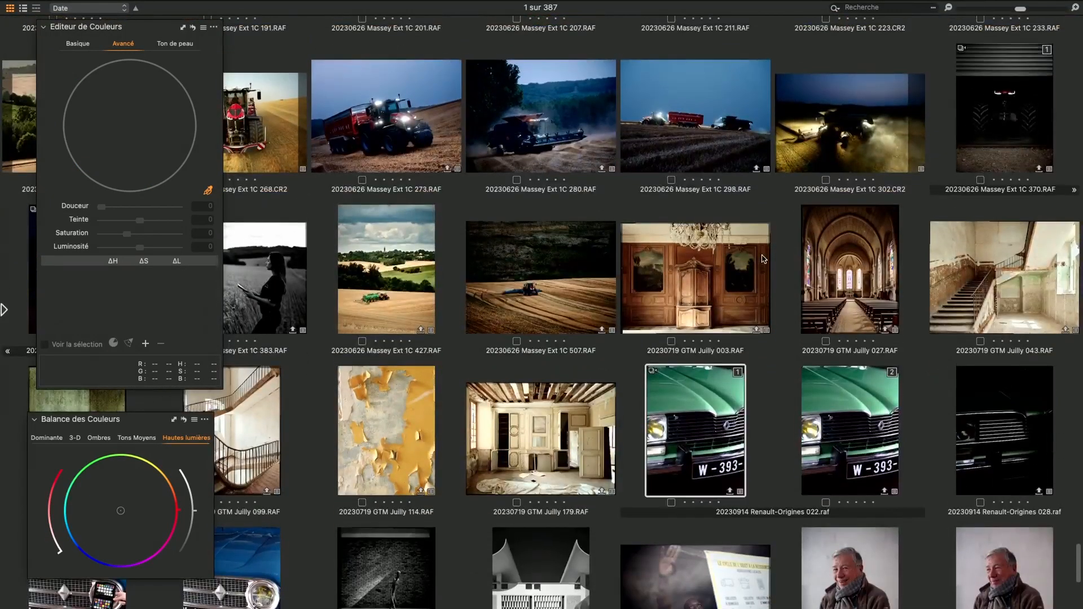
key("g")
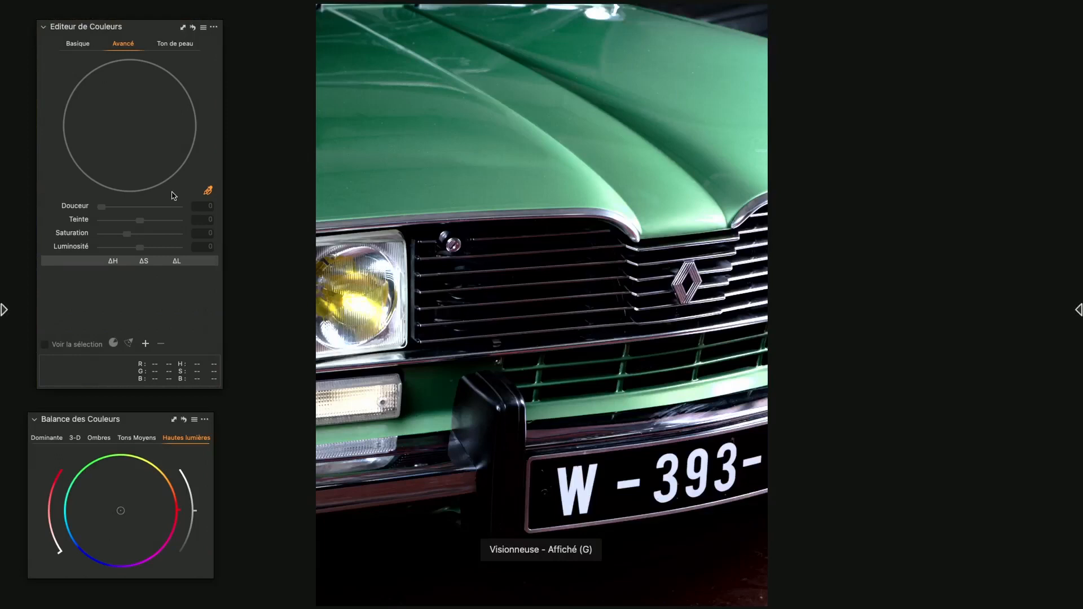
Sample the hood's green as an advanced colour range and extend it to the wheel's outer edge
left_click(213, 195)
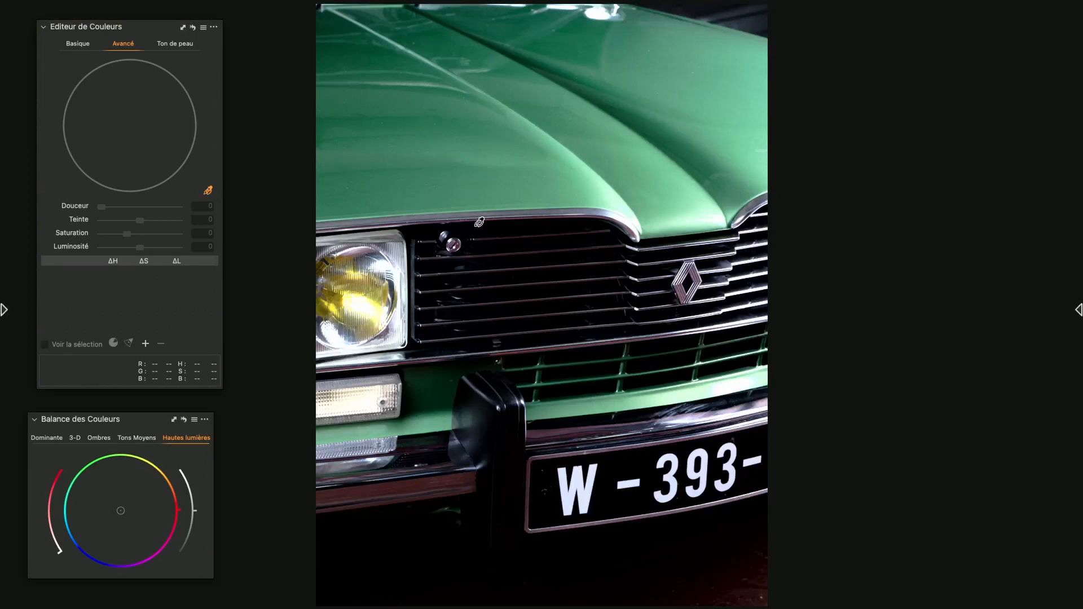
left_click(443, 196)
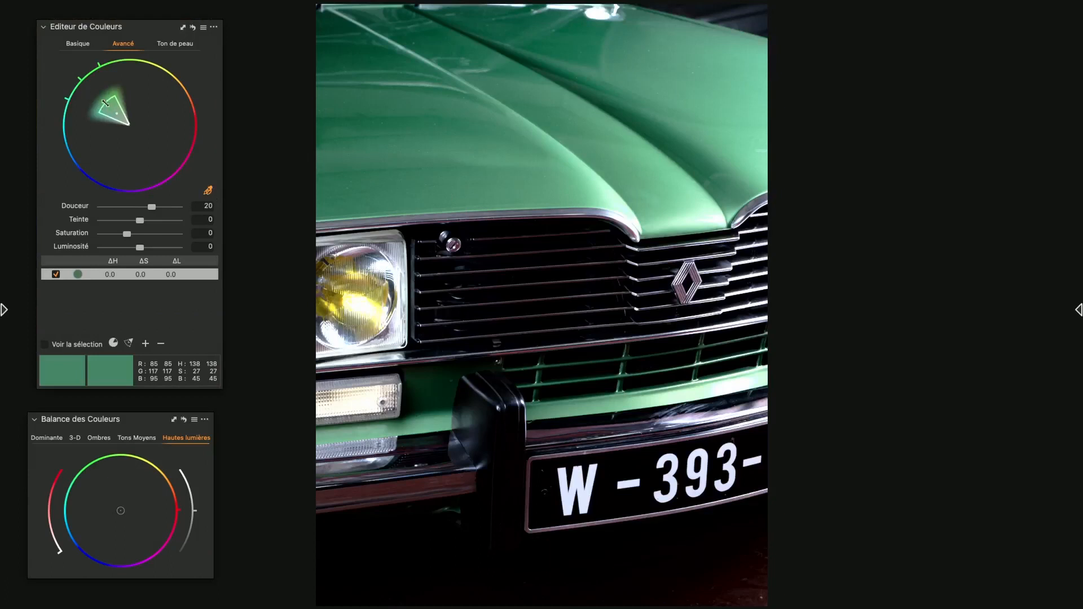
left_click_drag(105, 103, 78, 76)
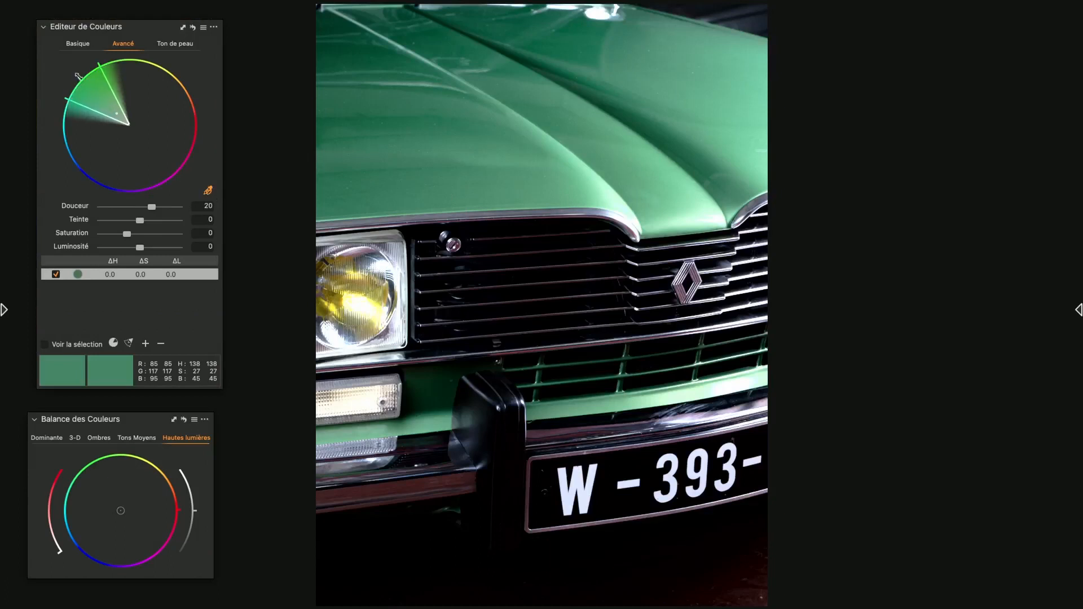
Set the sampled green's hue to 30, saturation to 63.1 and luminosity to -59.3, comparing the result with the unedited colours
left_click_drag(142, 222, 118, 249)
left_click(144, 234)
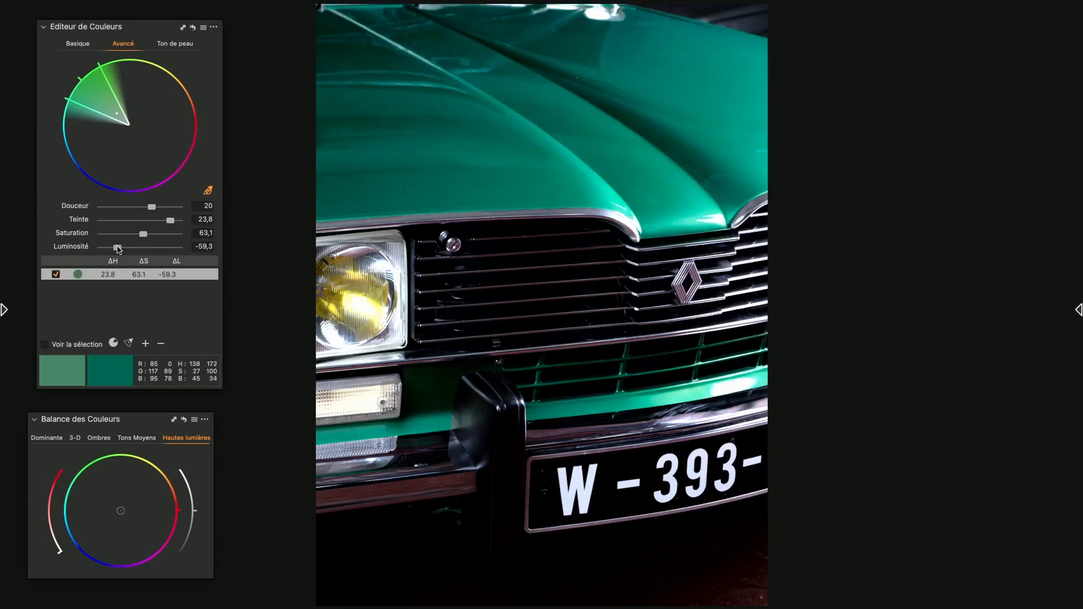
left_click(193, 28)
left_click(193, 28)
left_click(194, 28)
left_click_drag(171, 221, 188, 221)
Add a second colour range sampled from the hood, extend it to the wheel's edge and set its hue to 30
left_click(438, 198)
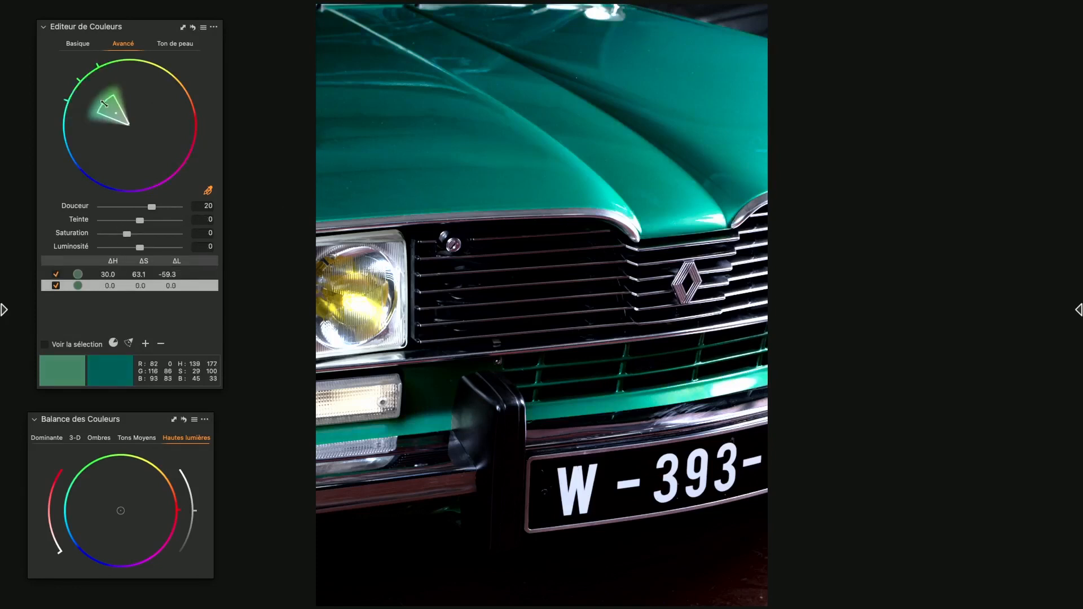
left_click_drag(104, 103, 57, 80)
left_click_drag(140, 220, 220, 223)
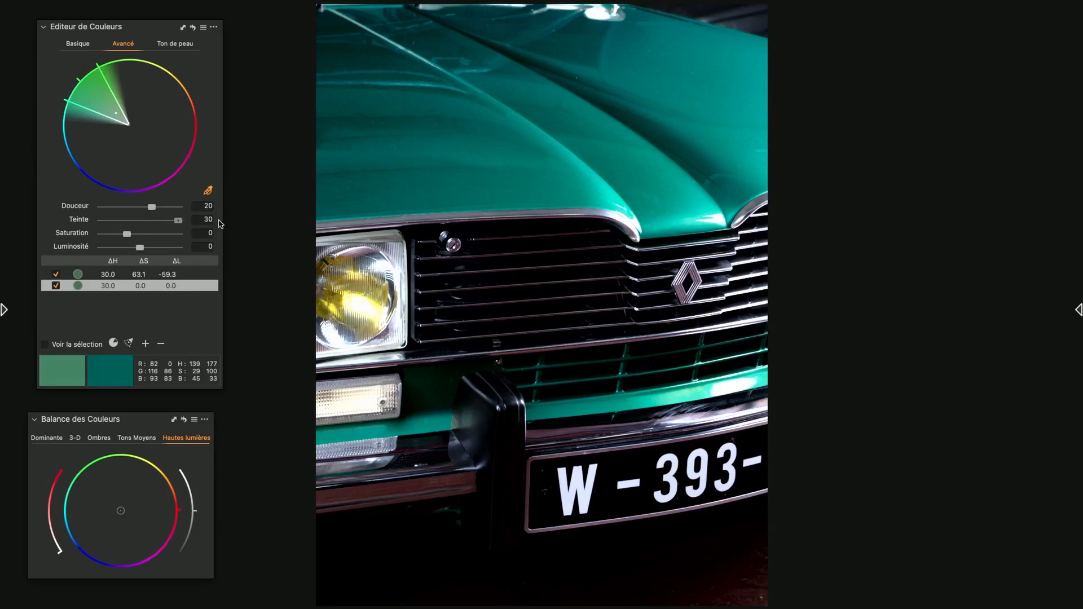
Add a third hood colour range reaching the wheel's edge, with its hue shifted by 30
left_click(433, 195)
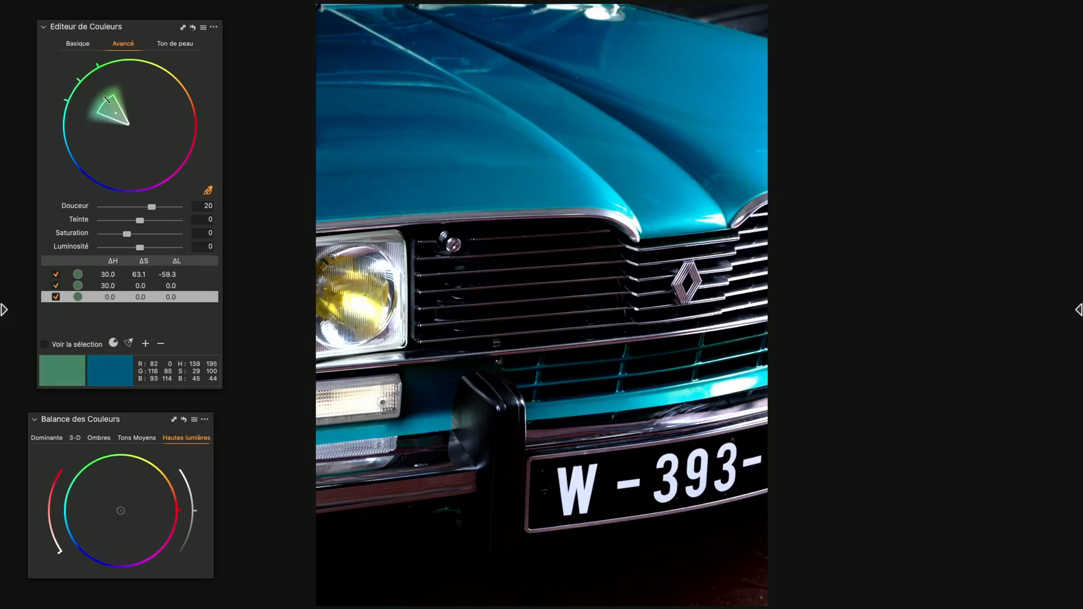
left_click_drag(110, 103, 58, 64)
left_click_drag(142, 220, 200, 224)
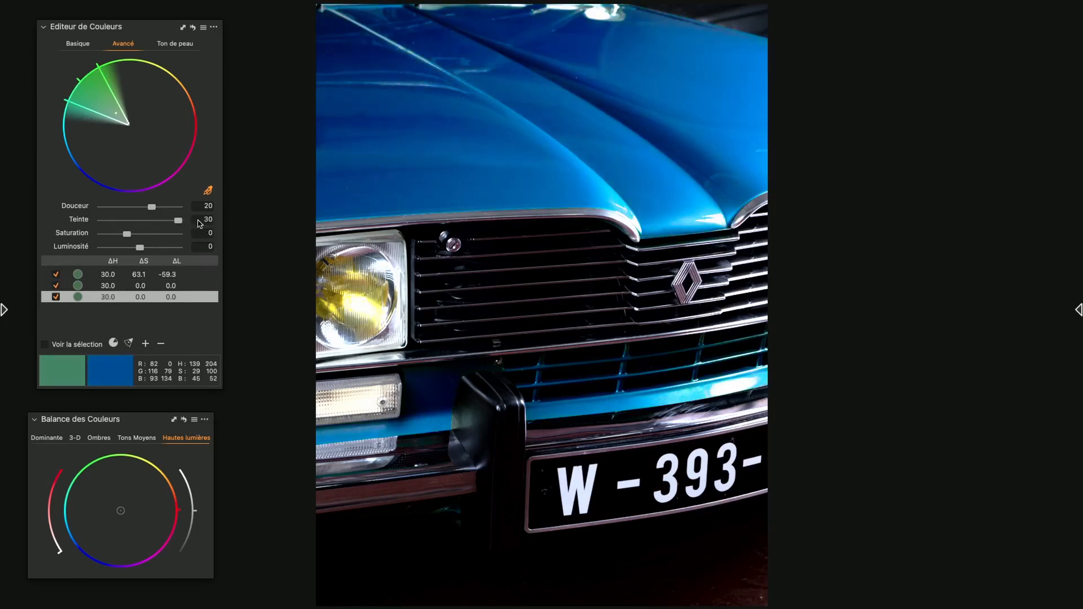
Sample the hood again for a fourth range, widen it to full saturation and set its hue to 30
left_click(426, 192)
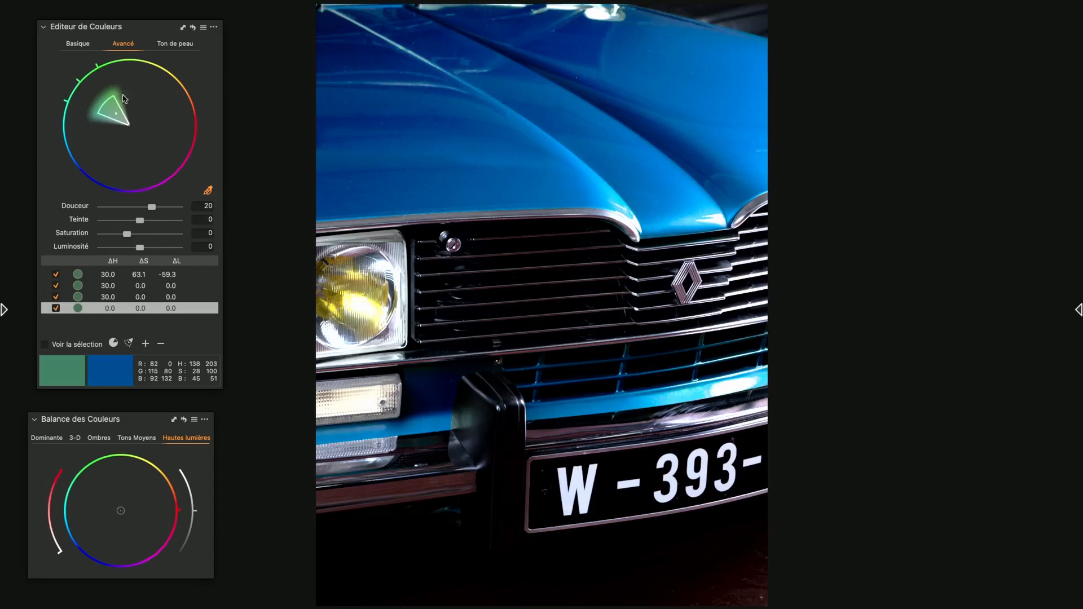
left_click_drag(106, 102, 73, 71)
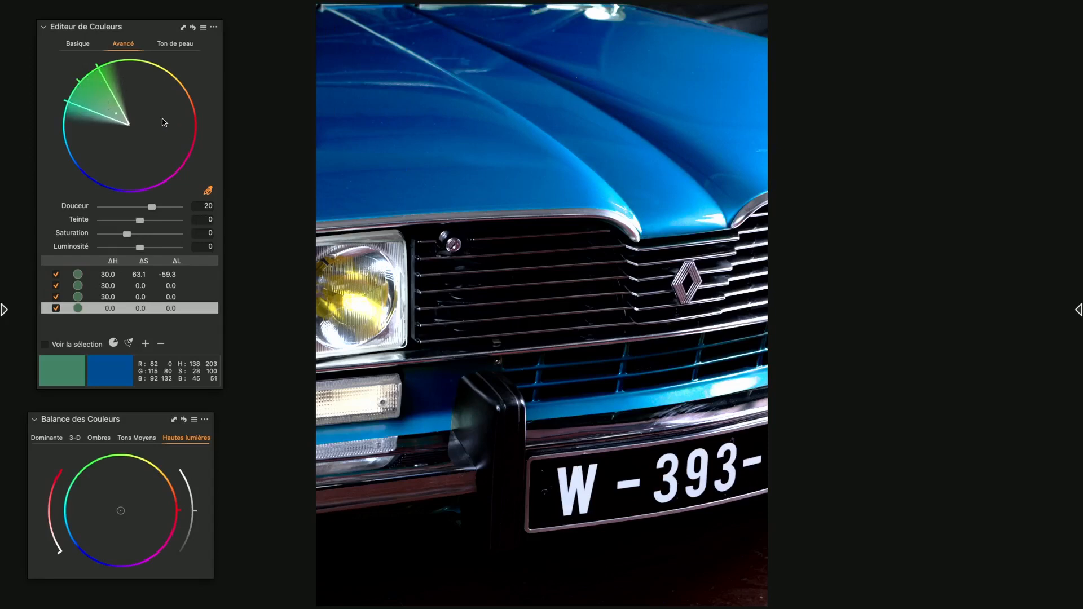
left_click_drag(140, 222, 181, 221)
Create a fifth range from the hood colour, extend it to the outer edge and shift its hue to 30
left_click(410, 195)
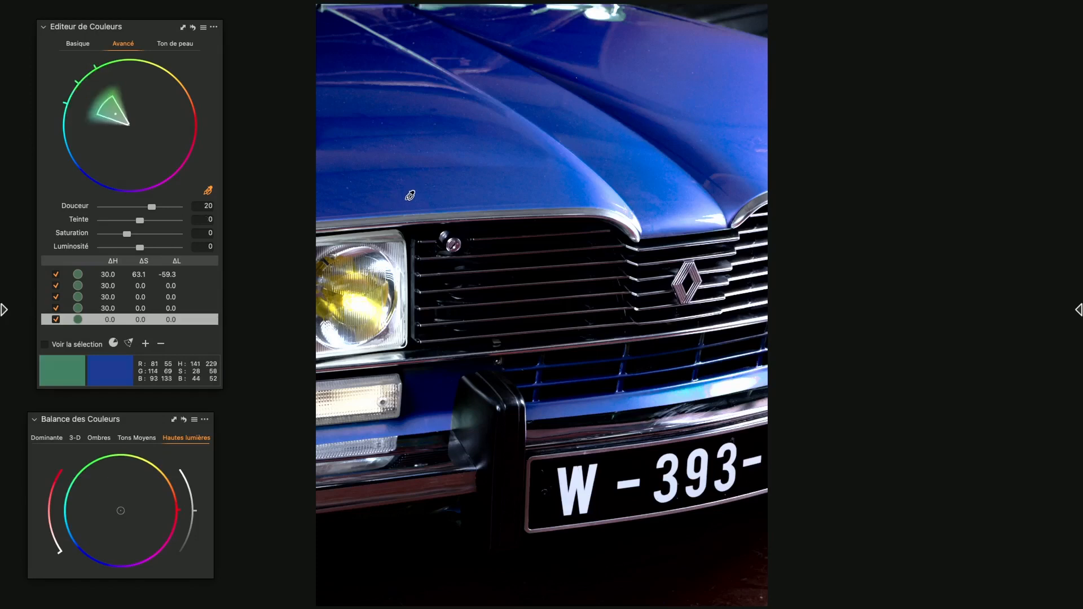
left_click_drag(105, 102, 69, 84)
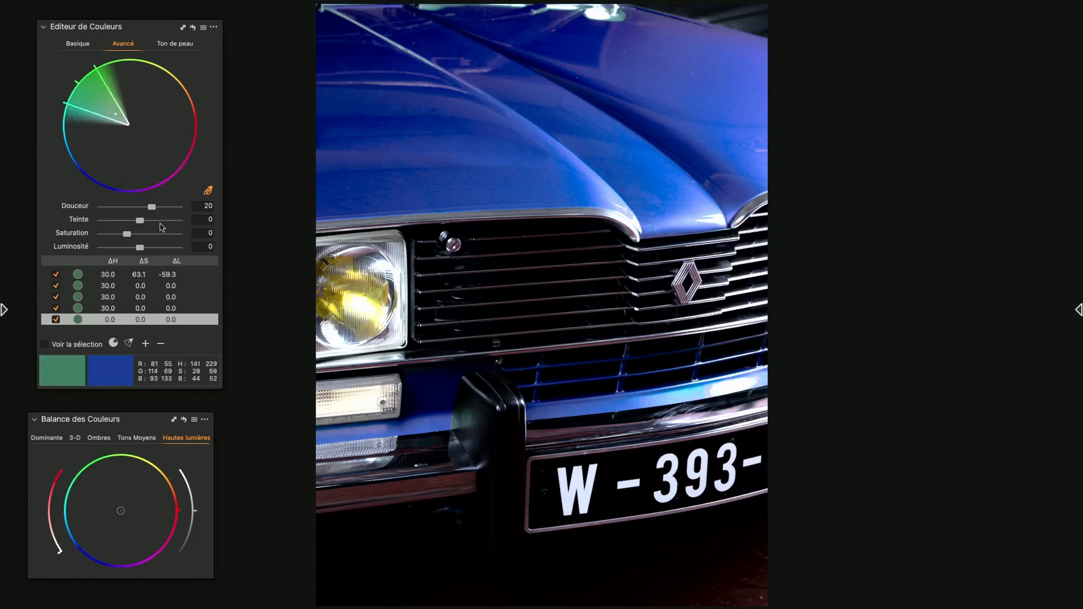
left_click_drag(140, 221, 179, 221)
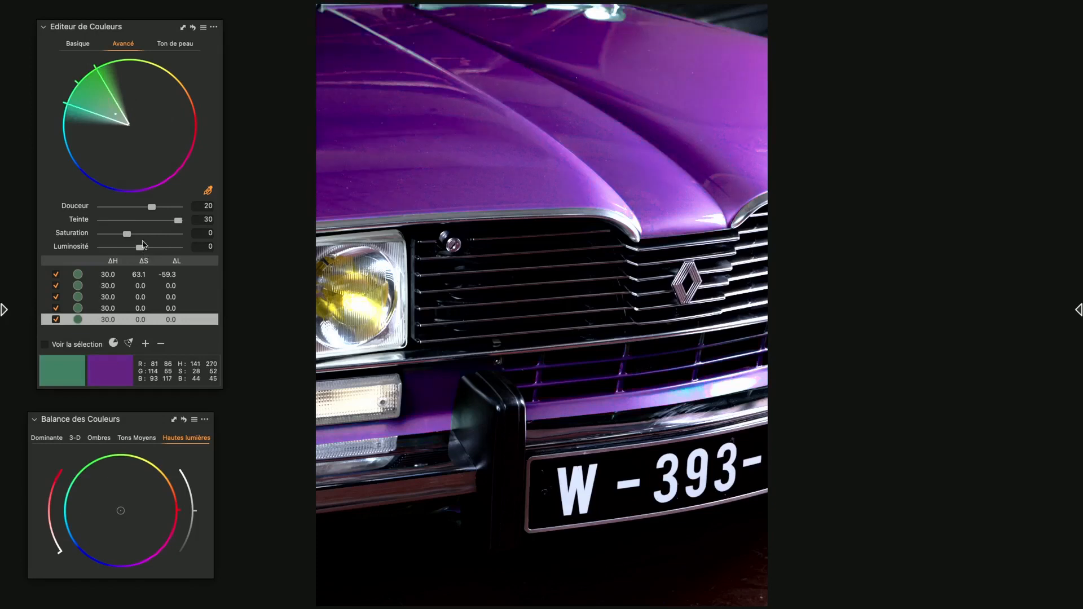
Add a sixth hood colour range reaching the wheel's edge, with hue 30, saturation 98.1 and luminosity -48.3
left_click(423, 198)
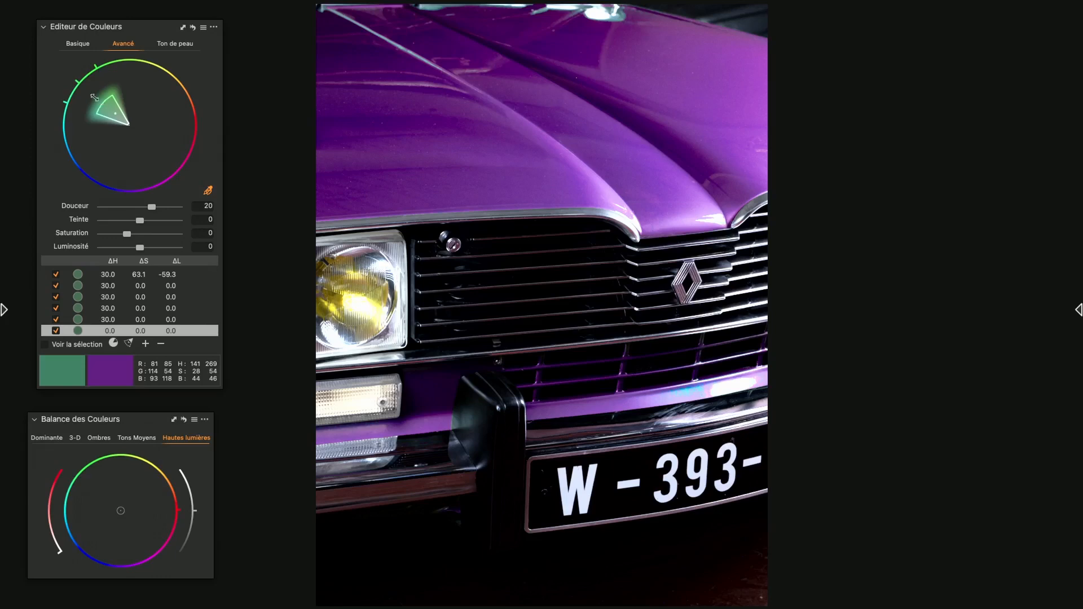
left_click_drag(102, 104, 54, 65)
left_click_drag(141, 221, 207, 224)
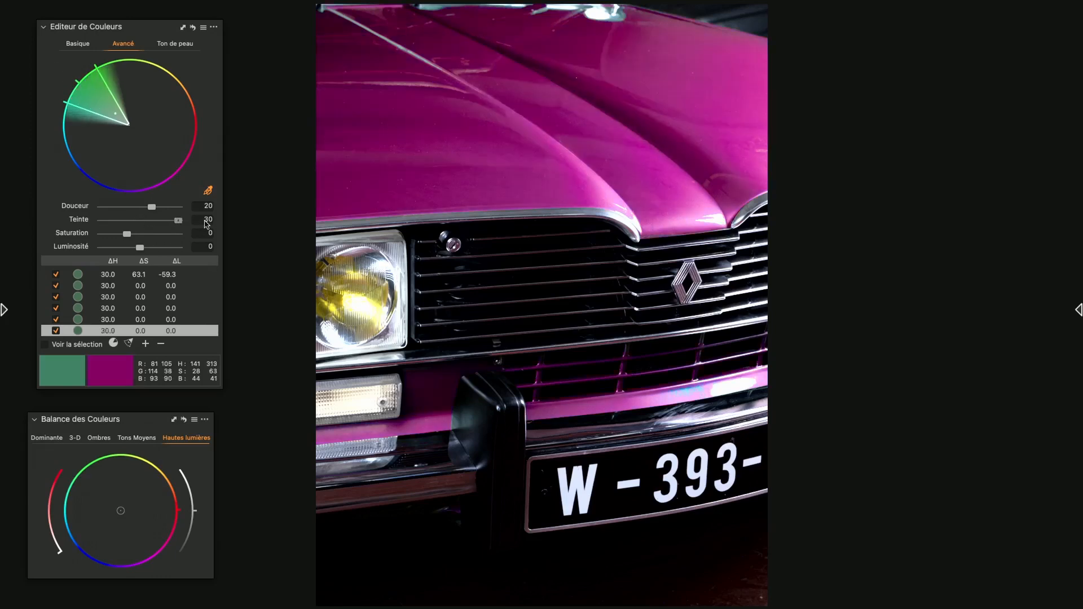
left_click(145, 234)
left_click_drag(148, 236, 123, 251)
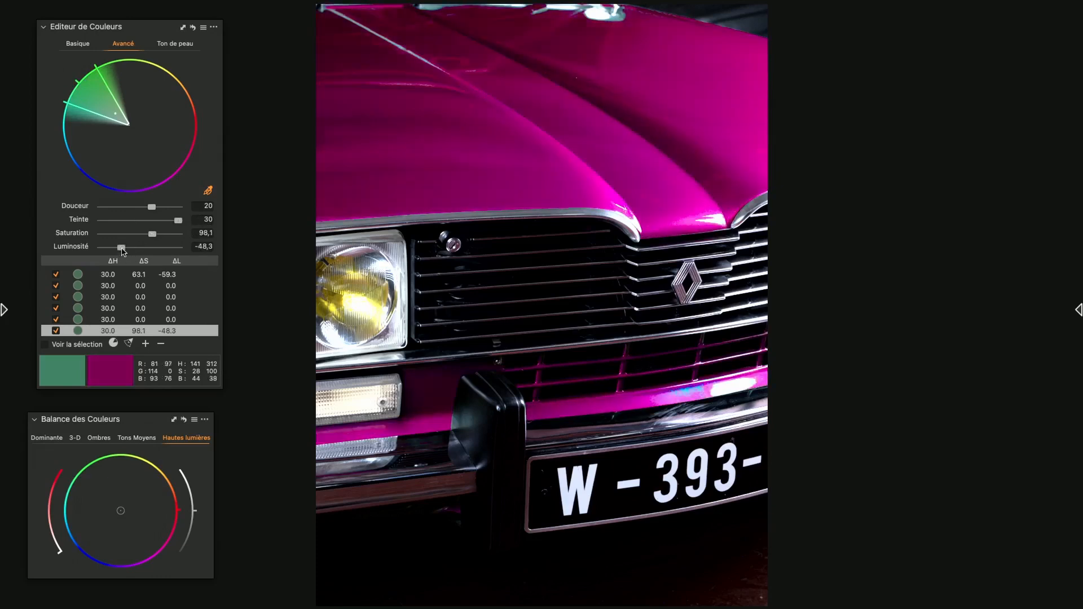
Compare the recoloured car with its unedited version, toggling the before/after view twice
key("y")
key("y")
key("y")
key("y")
Browse the session's thumbnails up to the pink flower spike DSCF9184.RAF and open it in the viewer
key("g")
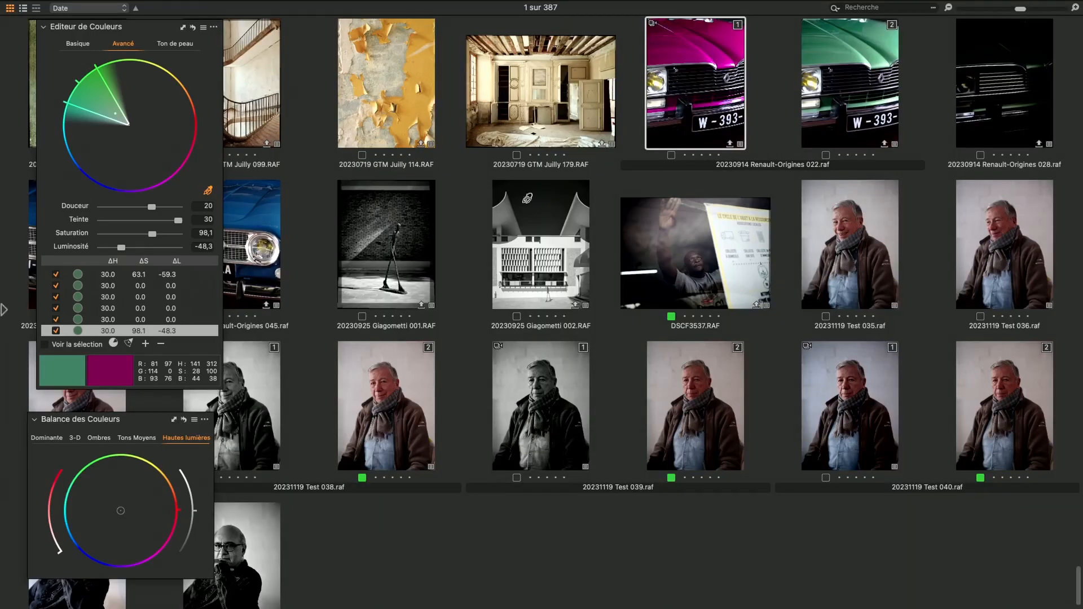
scroll(444, 194, "up", 4)
scroll(445, 195, "up", 5)
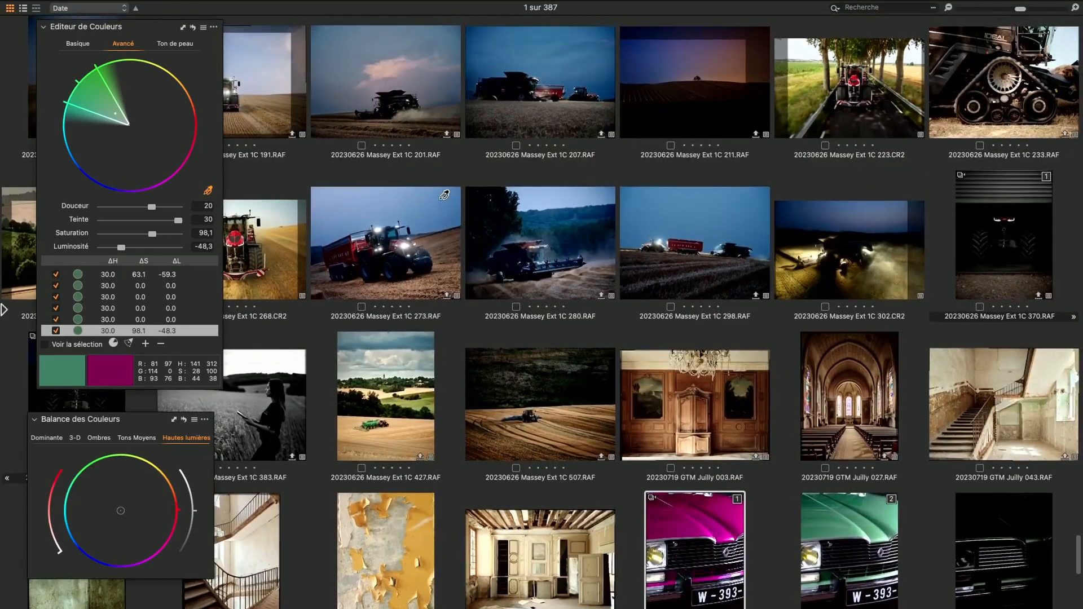
scroll(444, 195, "up", 3)
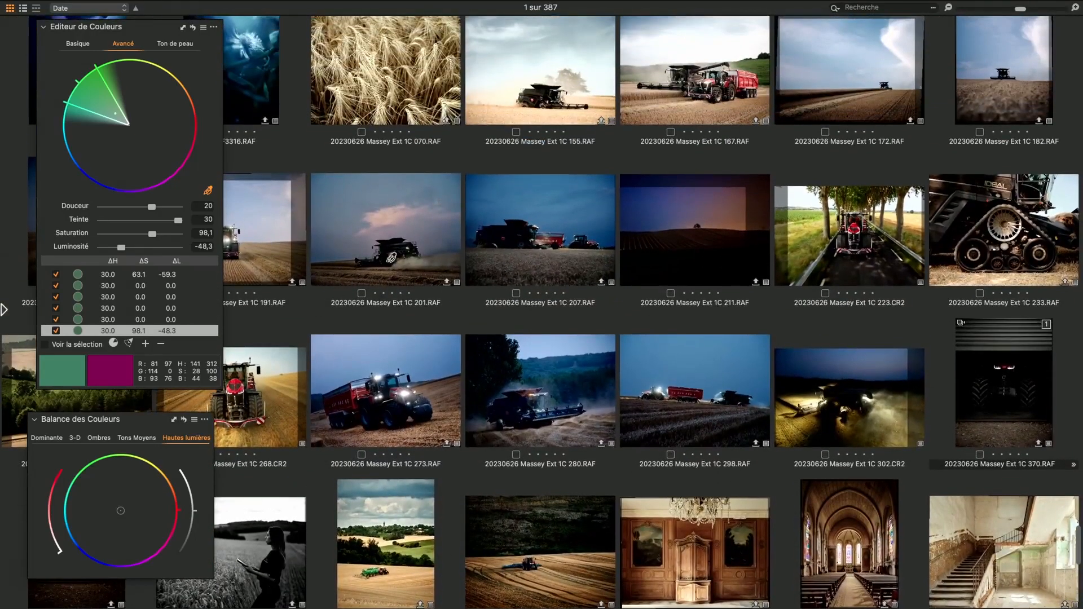
scroll(398, 251, "up", 3)
scroll(399, 251, "up", 4)
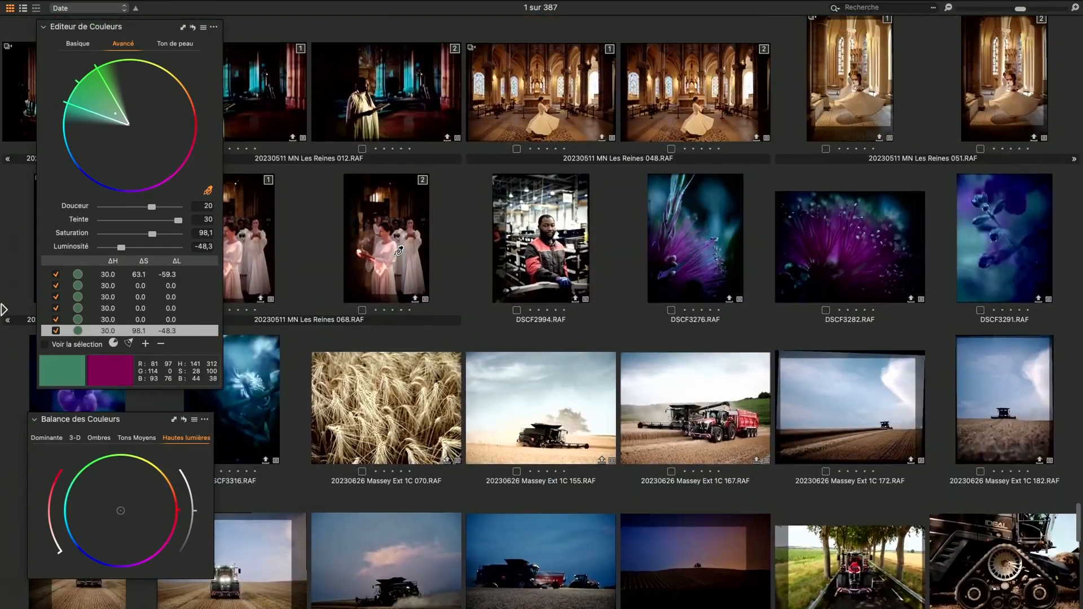
scroll(399, 251, "up", 7)
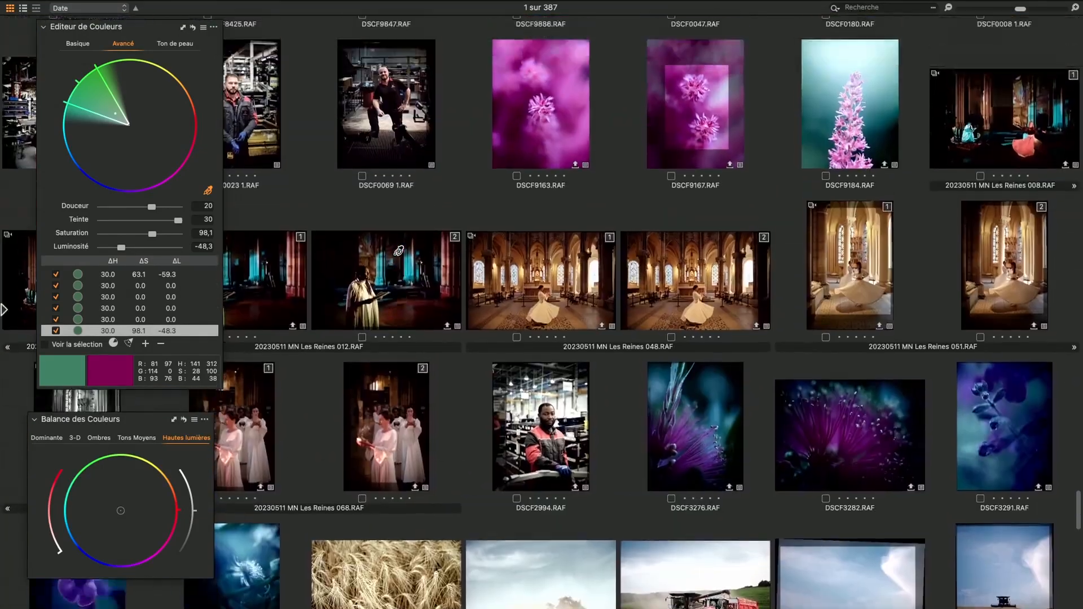
scroll(399, 251, "up", 5)
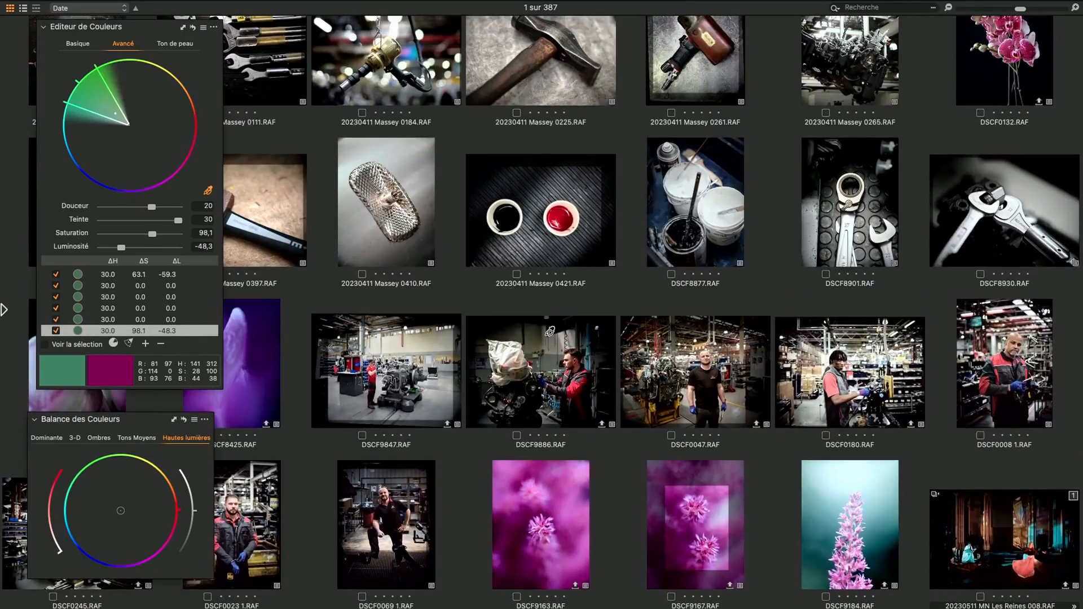
scroll(890, 400, "up", 1)
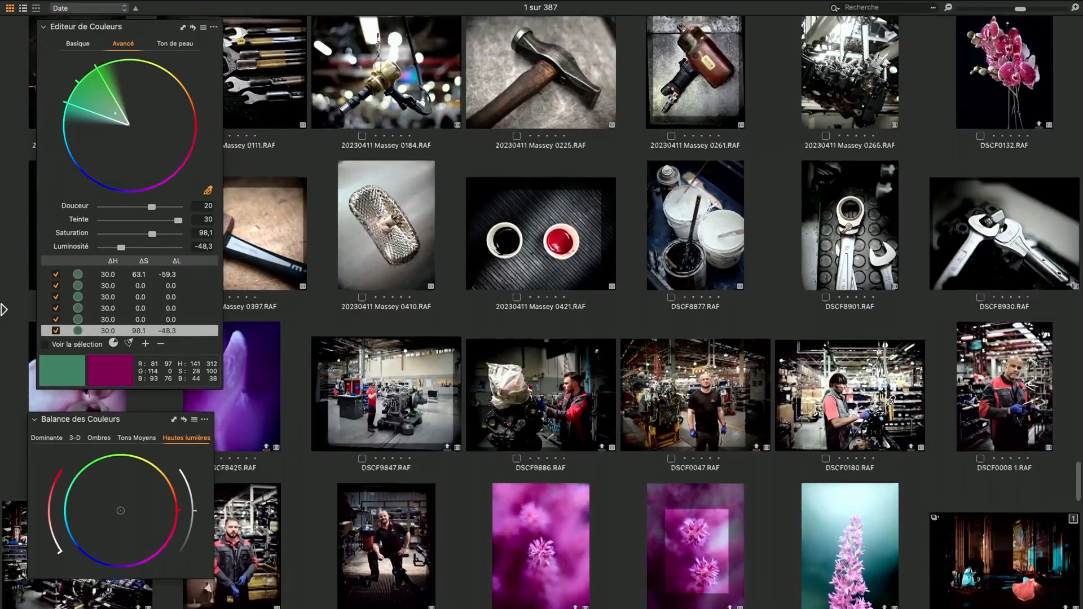
left_click(844, 536)
key("g")
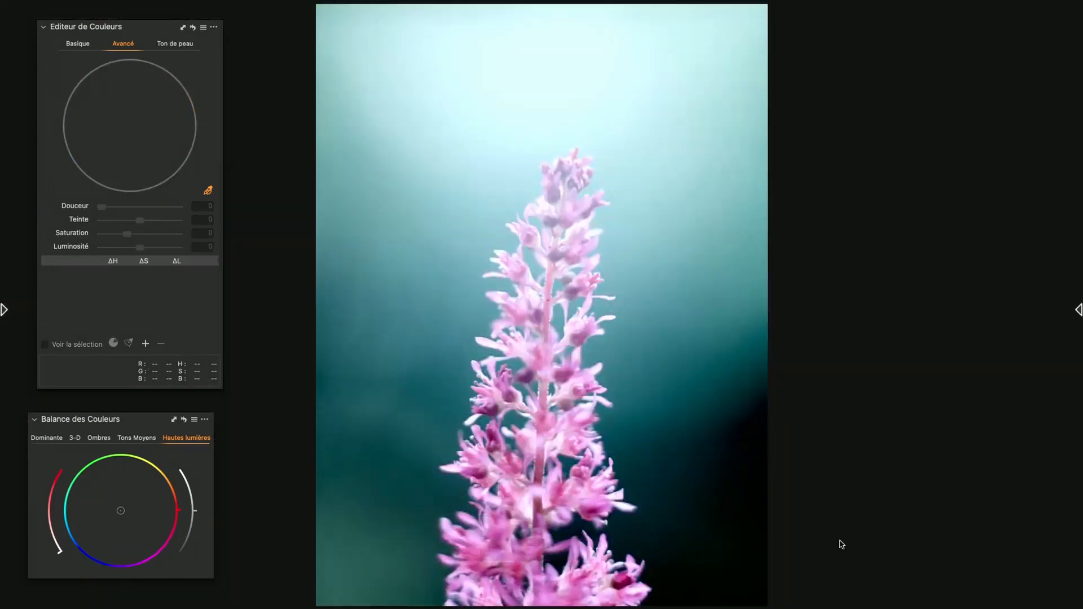
Return to the thumbnails and open the portrait of the man with bicycles, 20220219 NOV Corb 006.RAF, in the viewer
key("g")
scroll(636, 329, "up", 5)
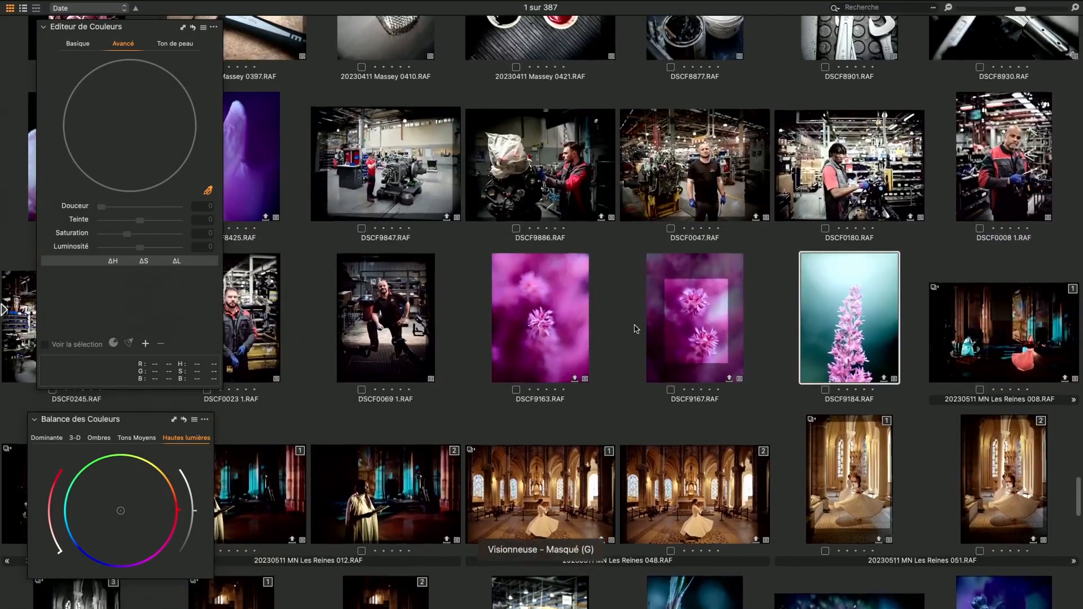
scroll(636, 329, "up", 3)
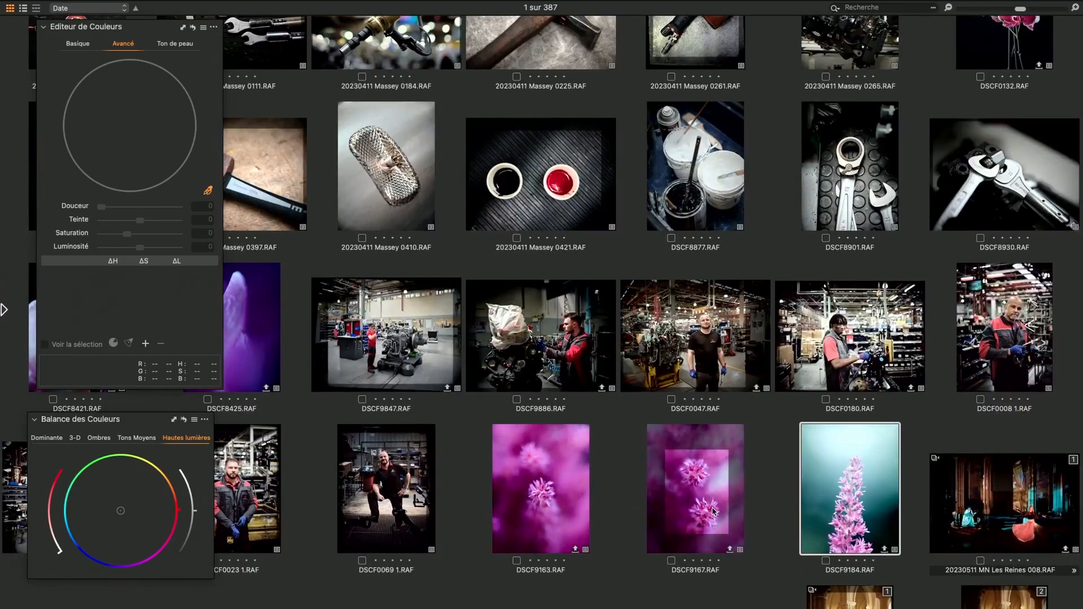
scroll(714, 511, "up", 3)
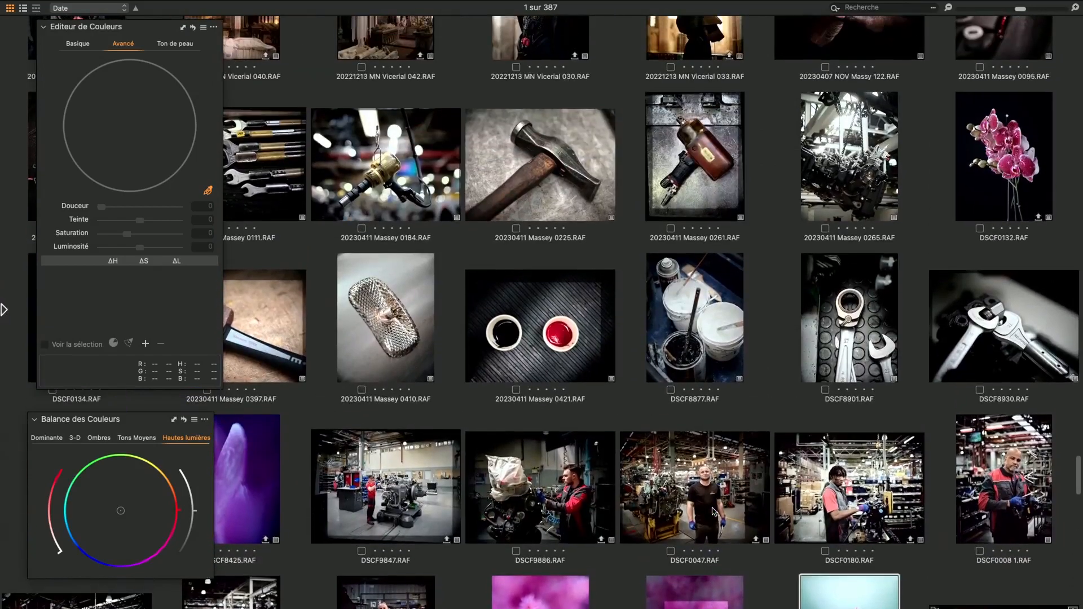
scroll(713, 510, "up", 2)
scroll(713, 511, "up", 9)
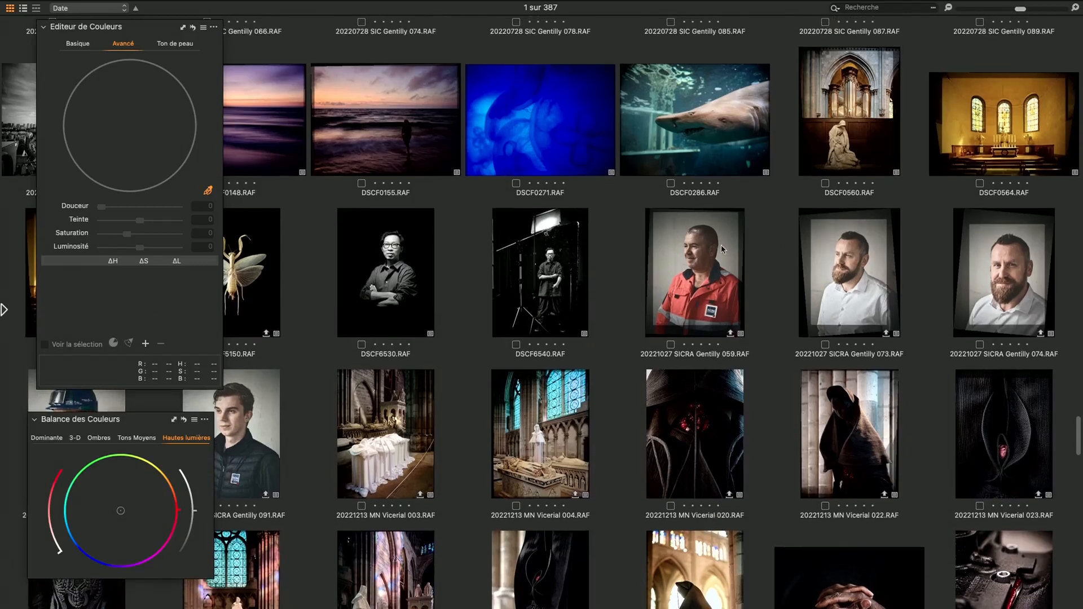
left_click(863, 266)
key("g")
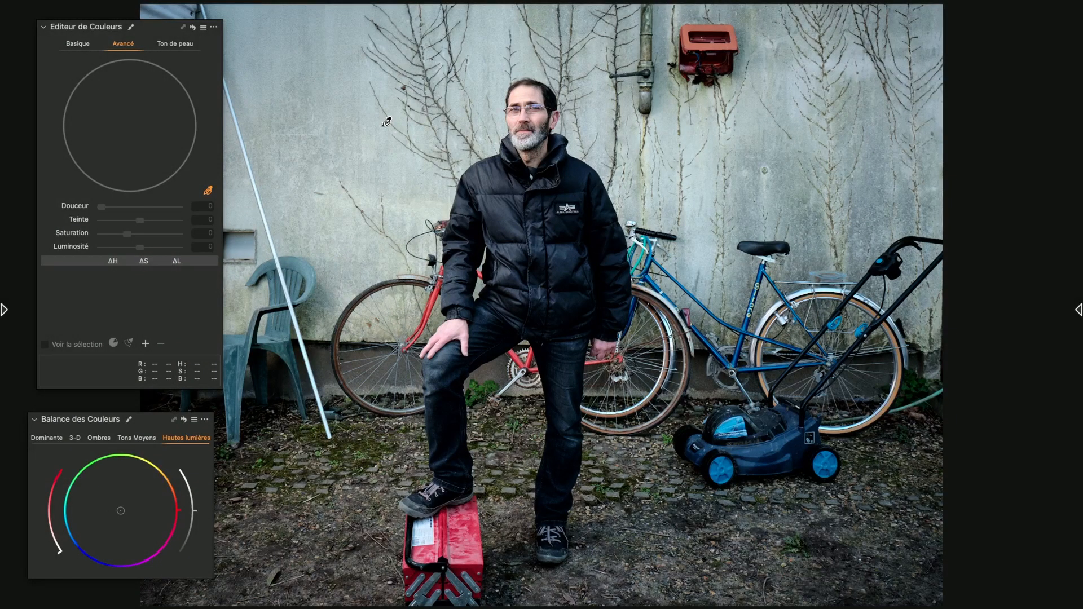
Switch to the Image en calque layer and sample the man's cheek as a new advanced colour range
key("g")
left_click(282, 62)
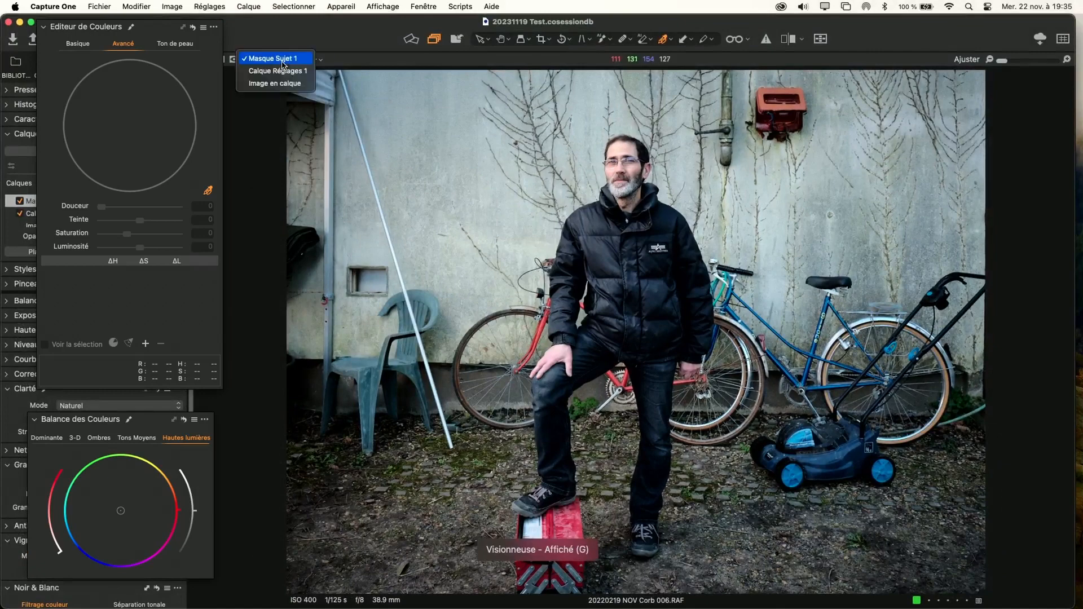
left_click(275, 83)
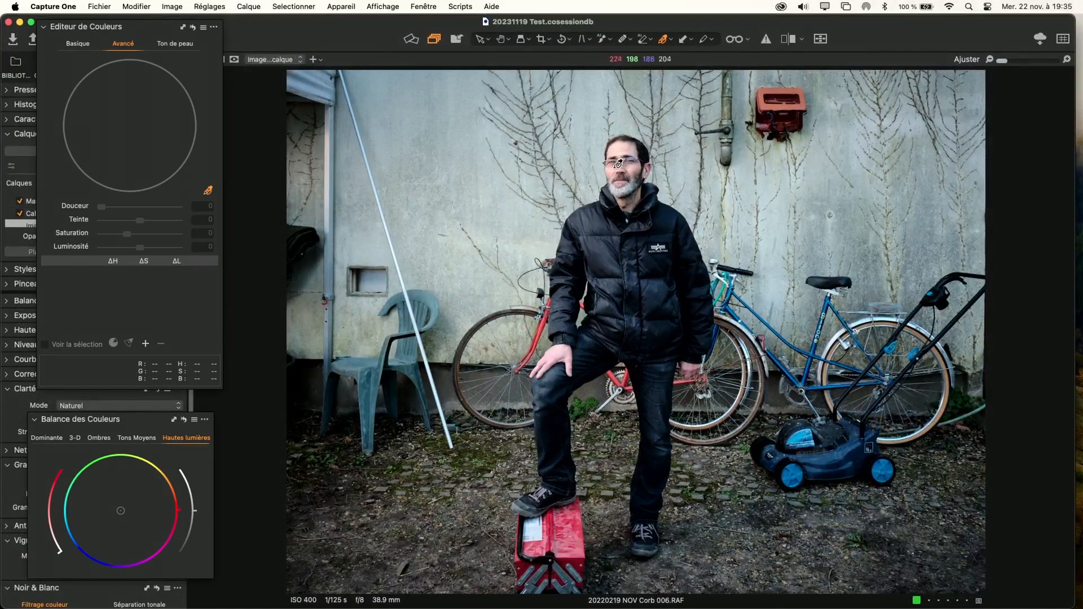
scroll(618, 164, "up", 5)
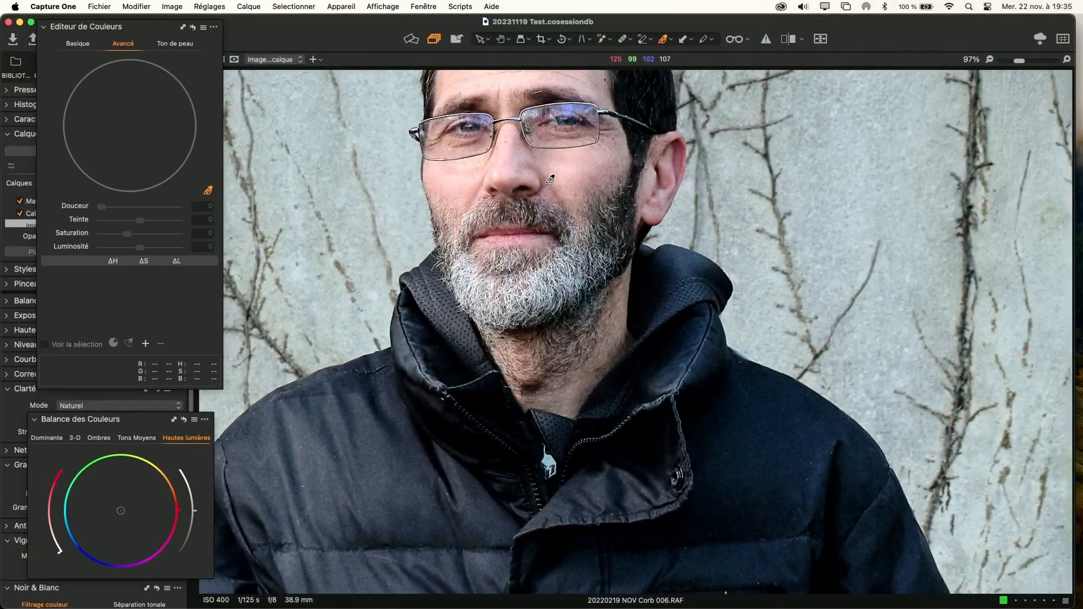
left_click(568, 171)
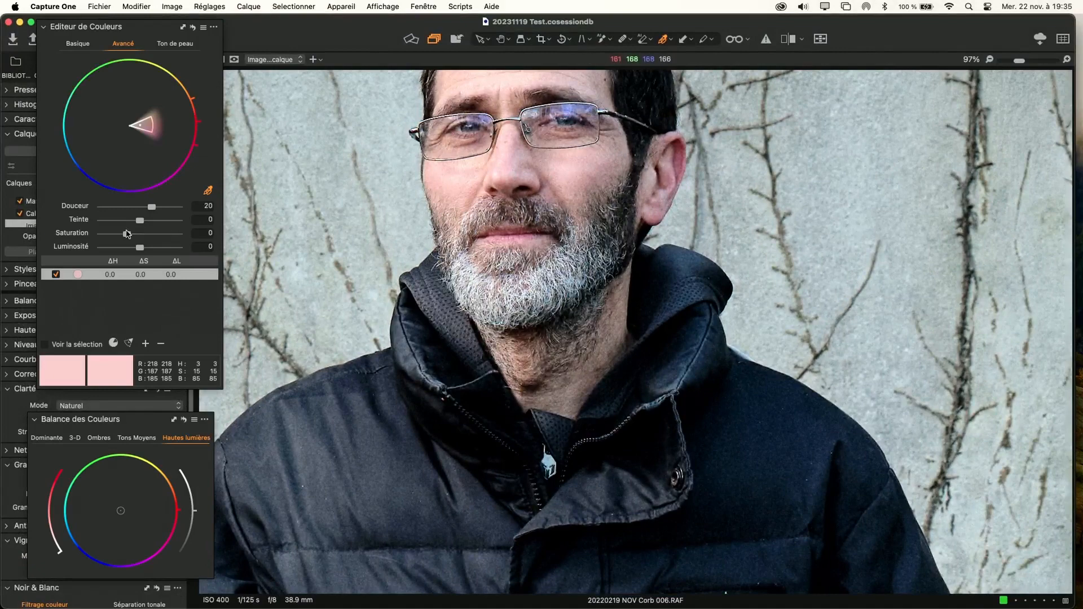
key("super+0")
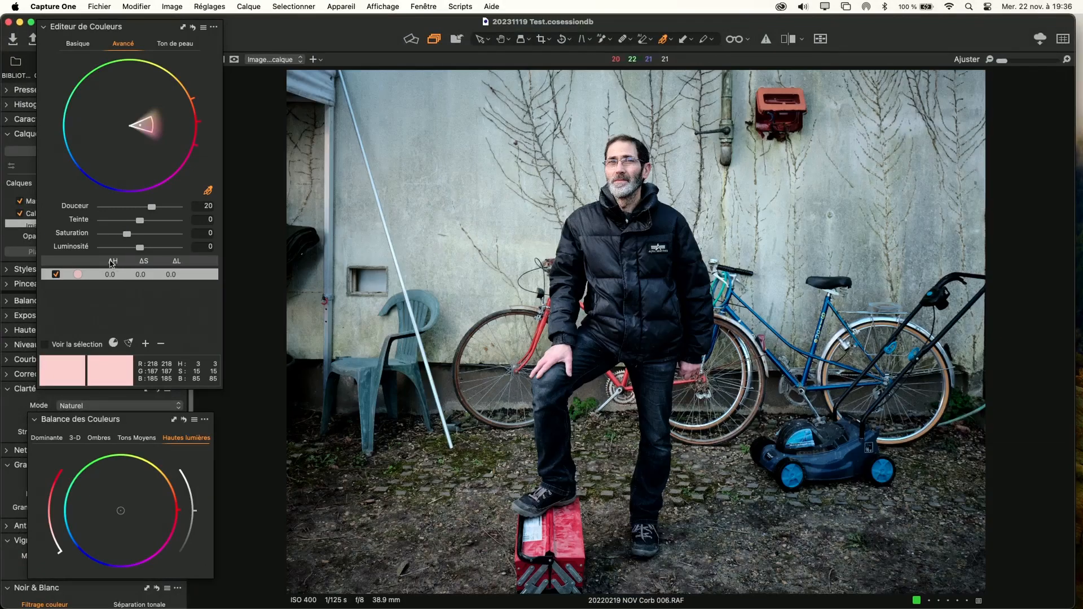
Preview the areas covered by the skin range, try its saturation at 200 and reset the saturation
left_click(47, 345)
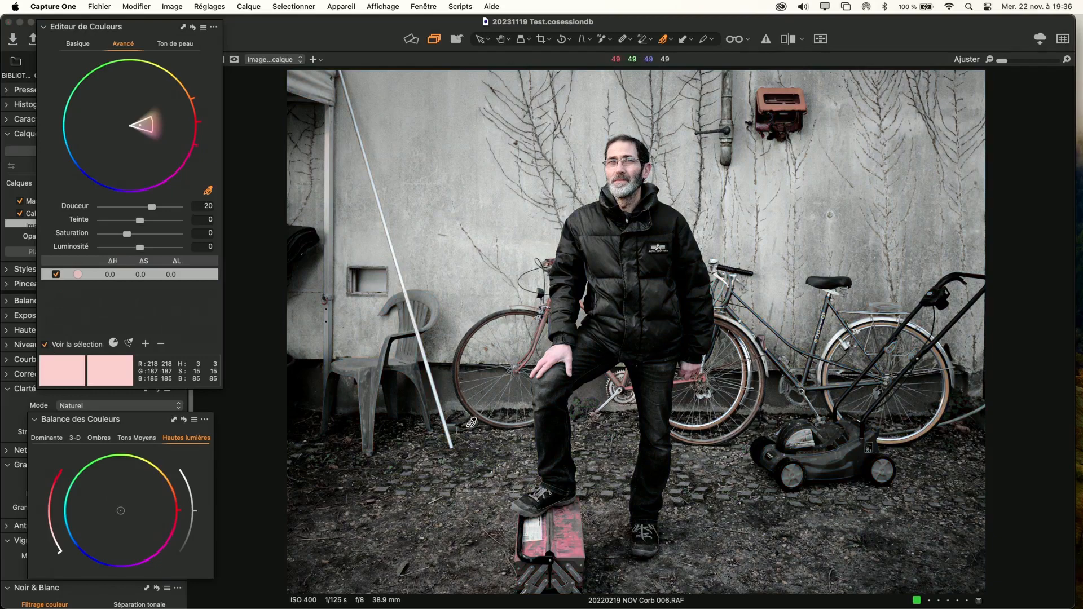
left_click(45, 345)
left_click_drag(127, 234, 197, 245)
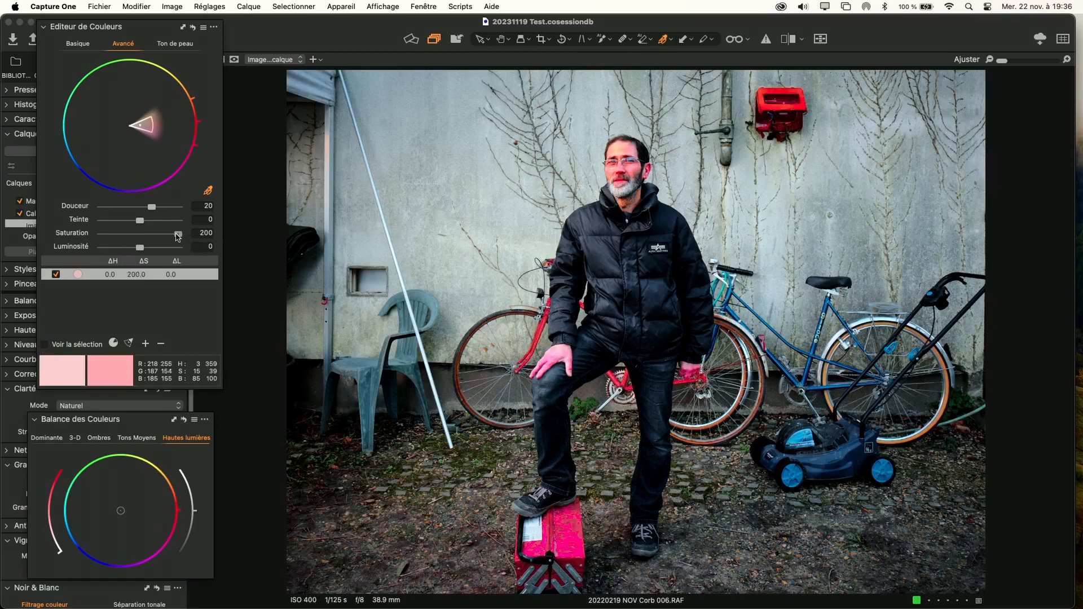
double_click(178, 236)
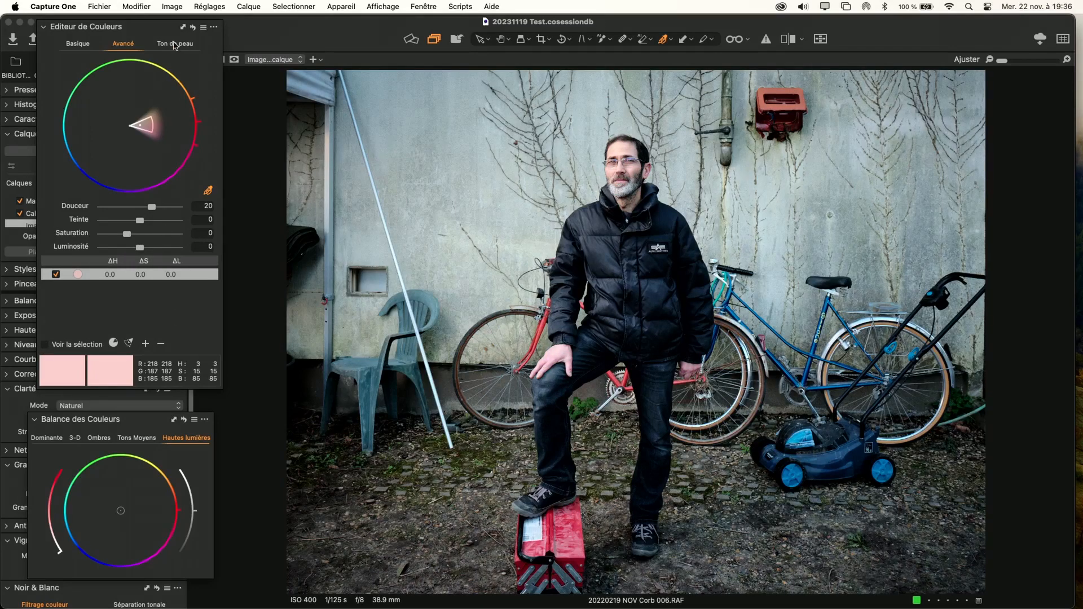
Move the colour editor clear of the layer list and create a new empty adjustment layer
left_click_drag(168, 32, 364, 170)
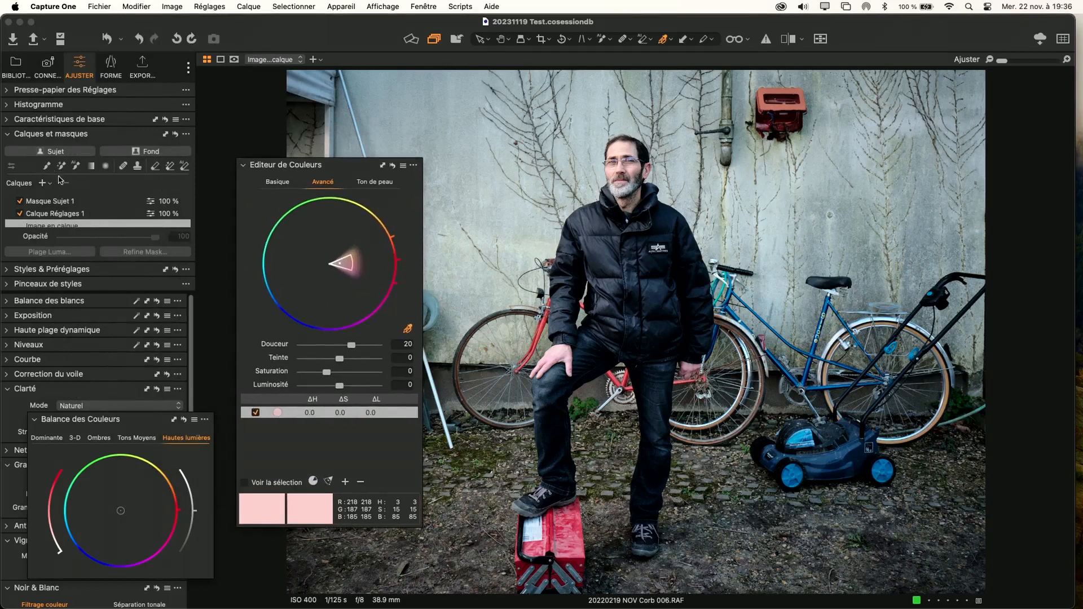
left_click(43, 185)
left_click(46, 190)
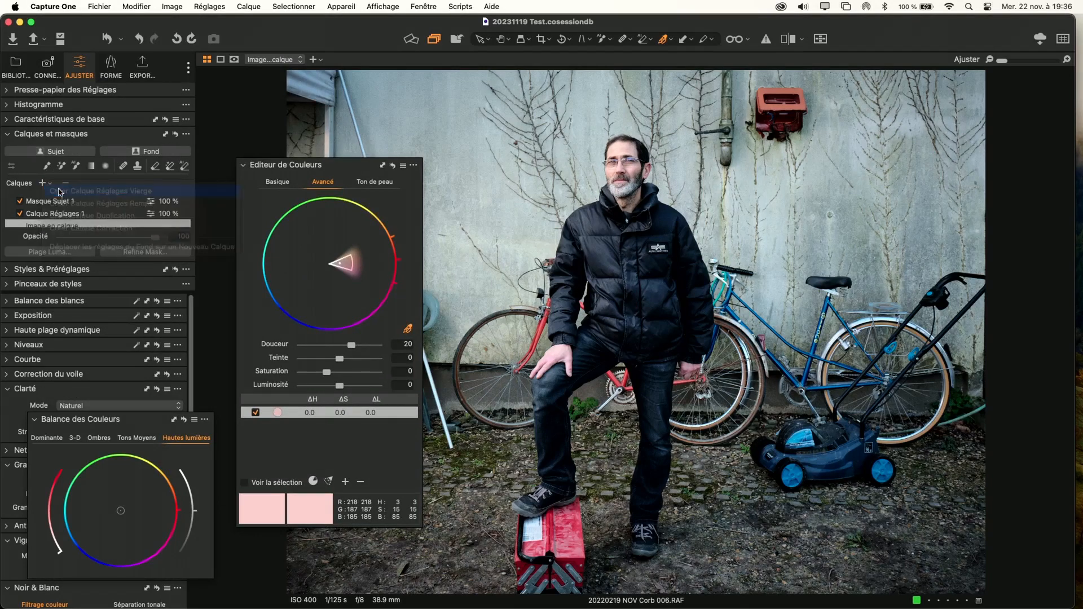
Brush a mask over the man's face on the new layer and set mask visibility to never display
key("b")
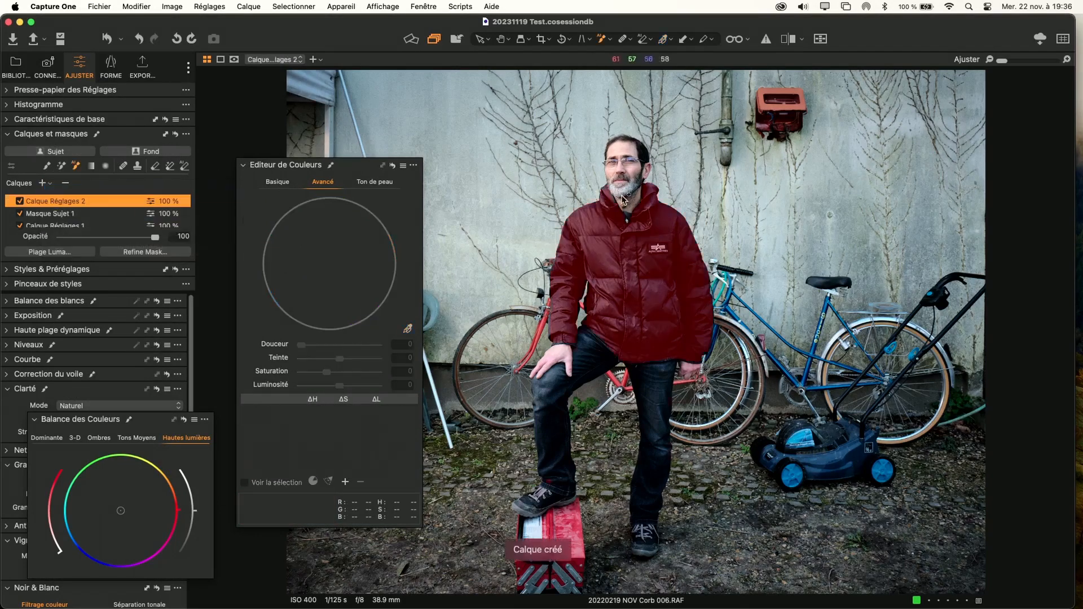
left_click(604, 40)
left_click(626, 43)
right_click(620, 172)
mouse_move(619, 170)
left_mouse_down()
mouse_move(636, 171)
mouse_move(627, 178)
mouse_move(612, 167)
left_mouse_up()
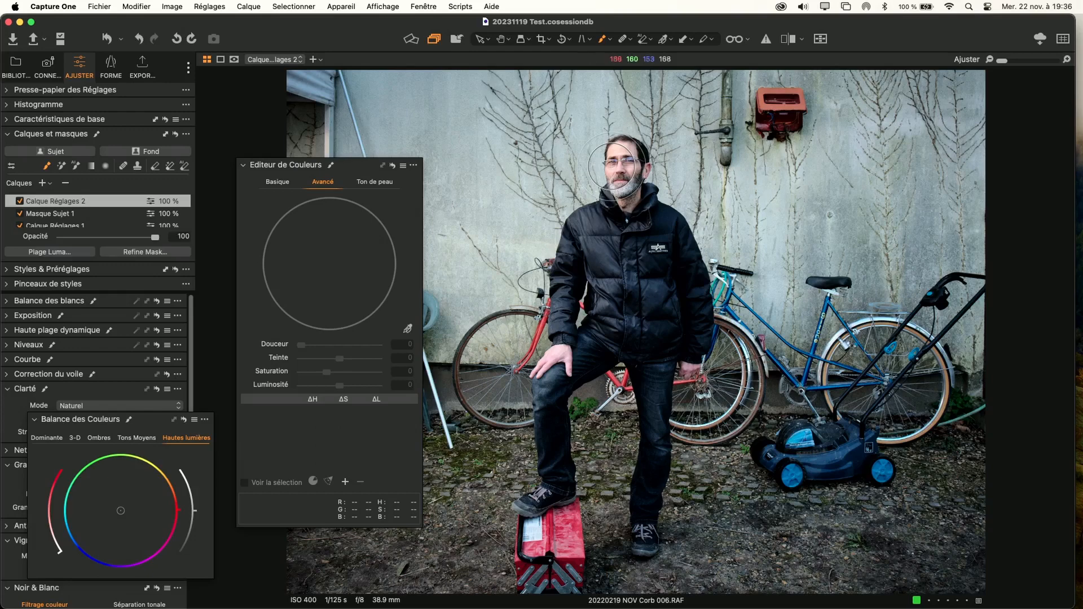
key("m")
key("m")
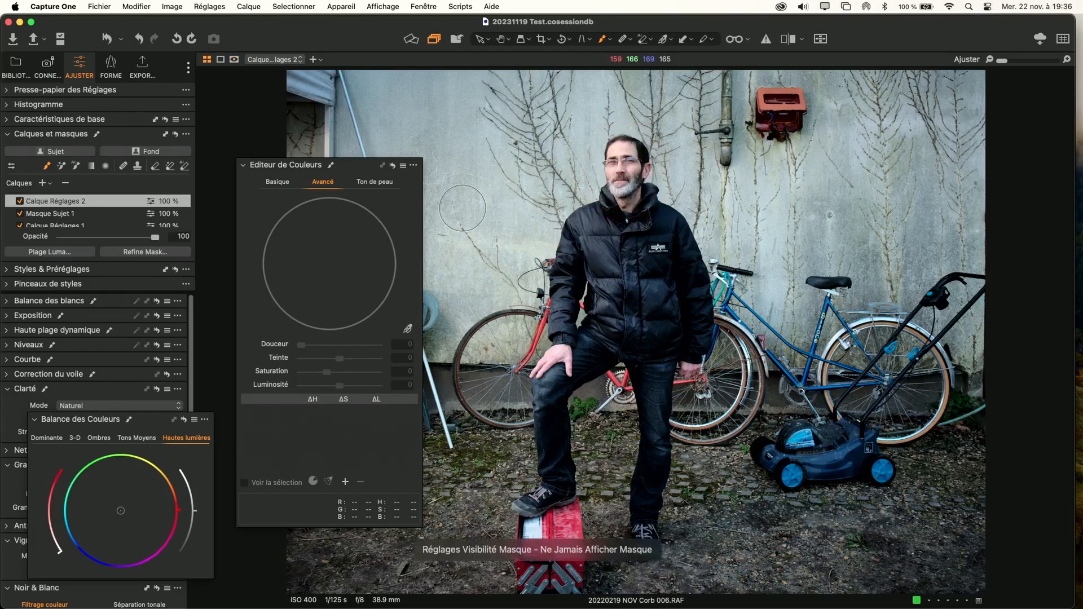
Sample the forehead skin on the masked layer, extend the range to the wheel's edge and set luminosity to -64.7
left_click(407, 329)
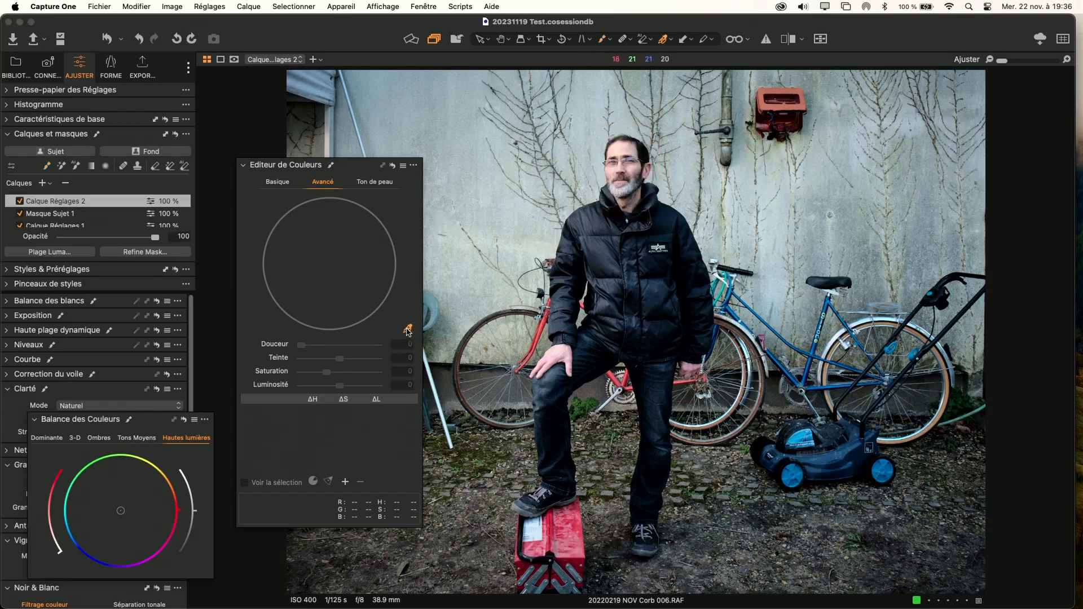
scroll(636, 141, "up", 3)
scroll(636, 141, "up", 2)
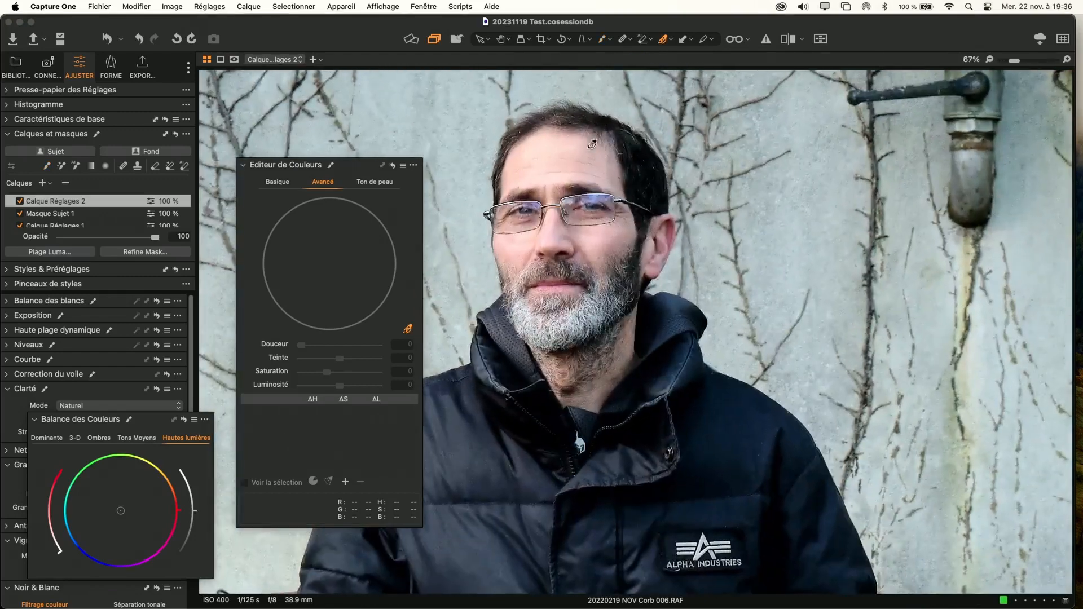
left_click(536, 164)
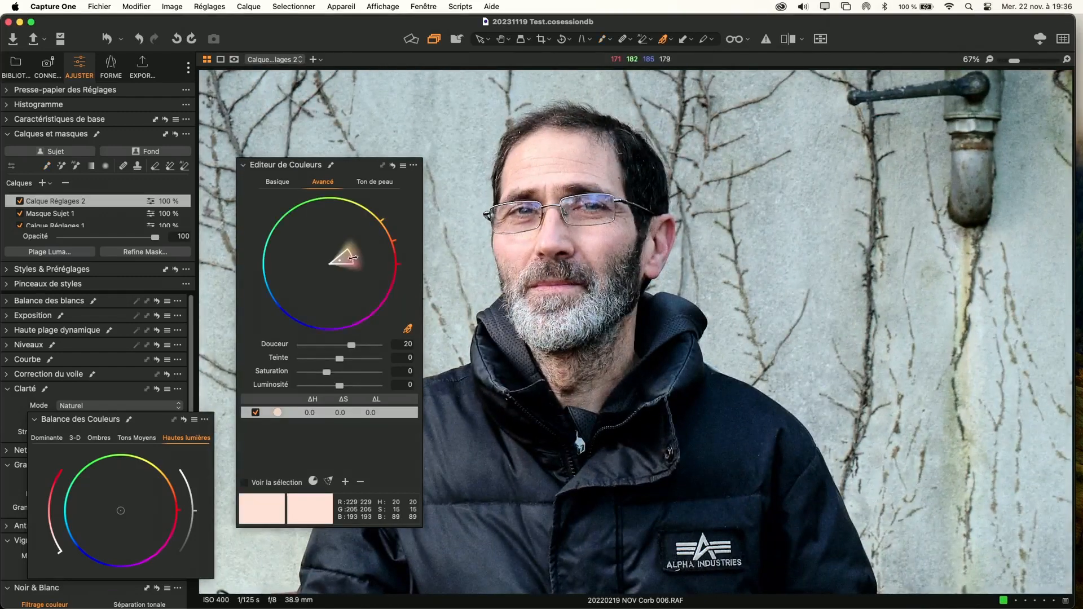
left_click(318, 385)
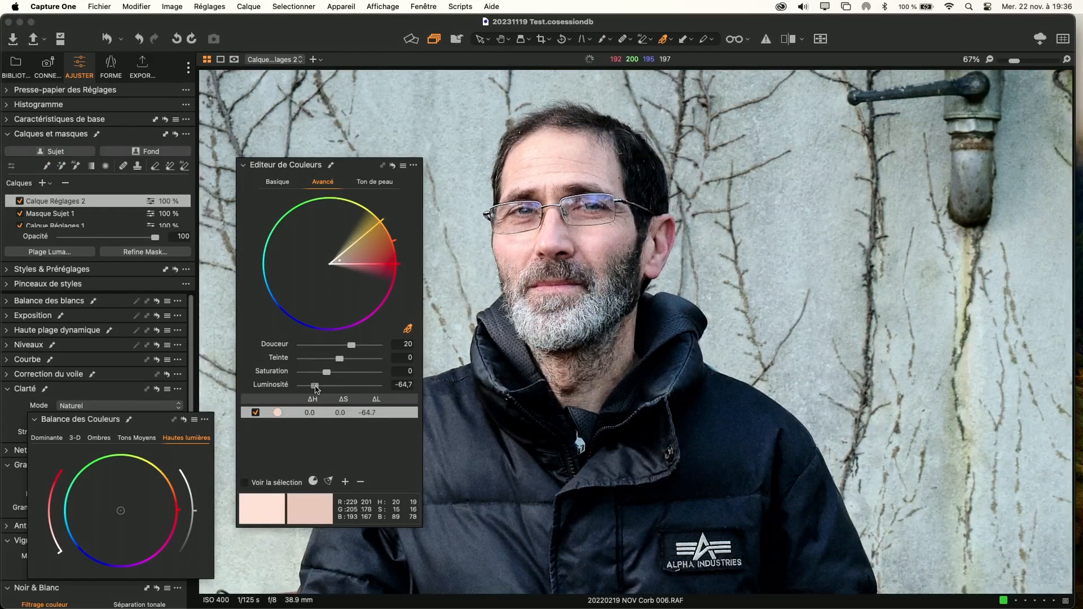
Open the portrait of the bearded man in a white shirt, 20221027 SICRA Gentilly 074.RAF, in the viewer
scroll(577, 313, "down", 3)
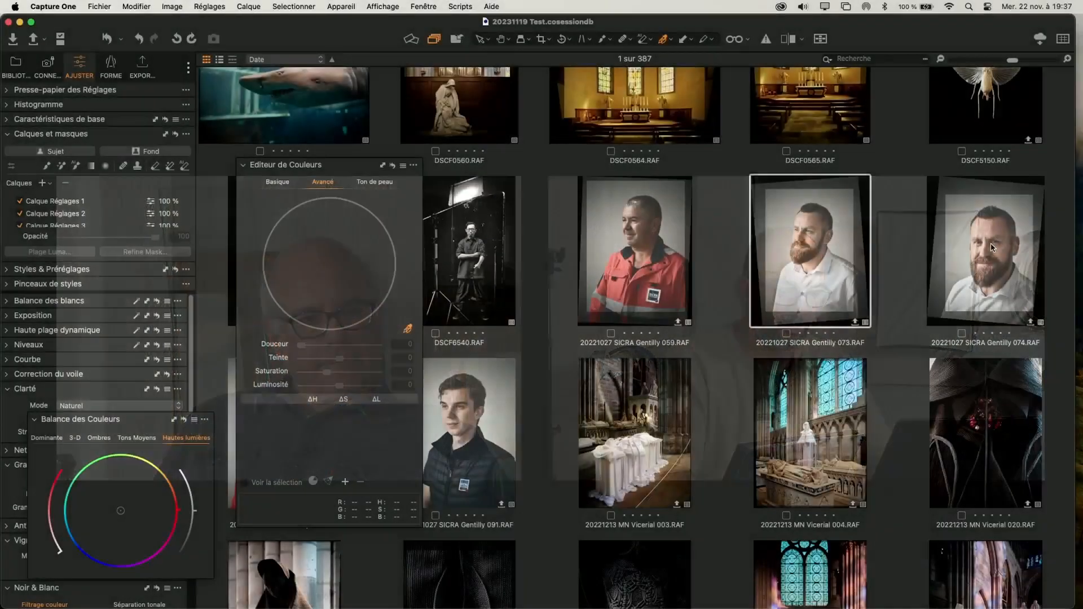
left_click(992, 248)
key("g")
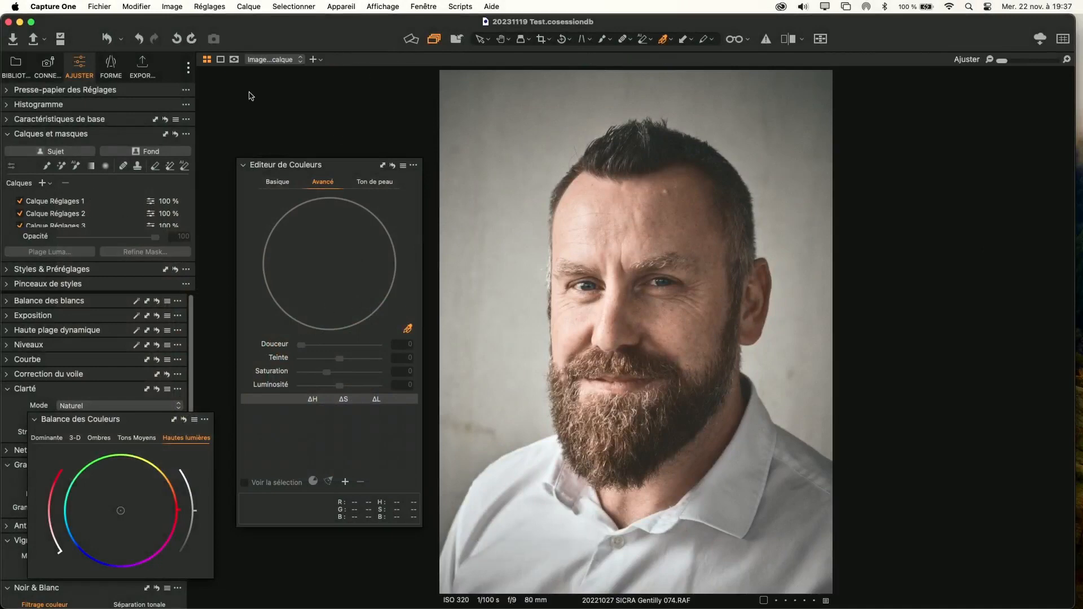
Examine the portrait's existing layers from Calque Réglages 1 to Calque Réglages 4 by toggling them and displaying their masks
left_click(20, 202)
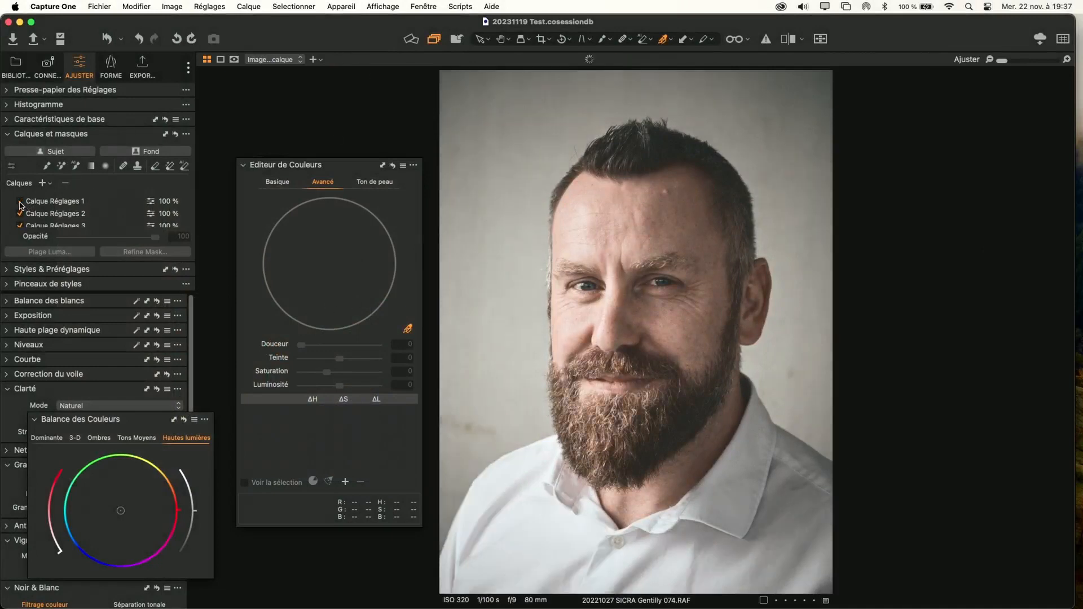
key("m")
left_click(21, 203)
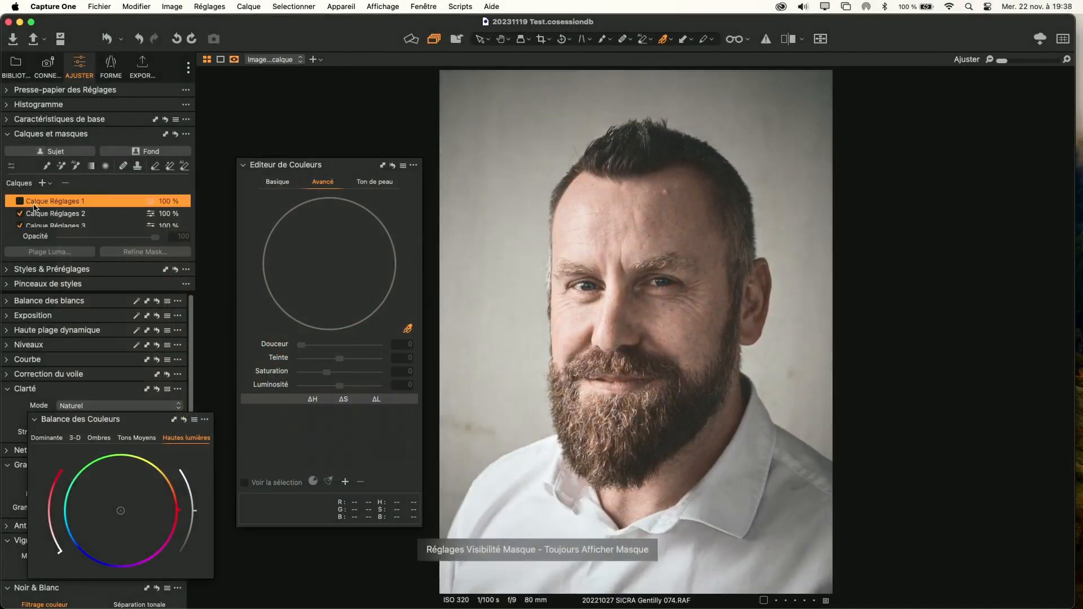
left_click(20, 202)
left_click(21, 213)
left_click(40, 216)
left_click(20, 214)
left_click(20, 202)
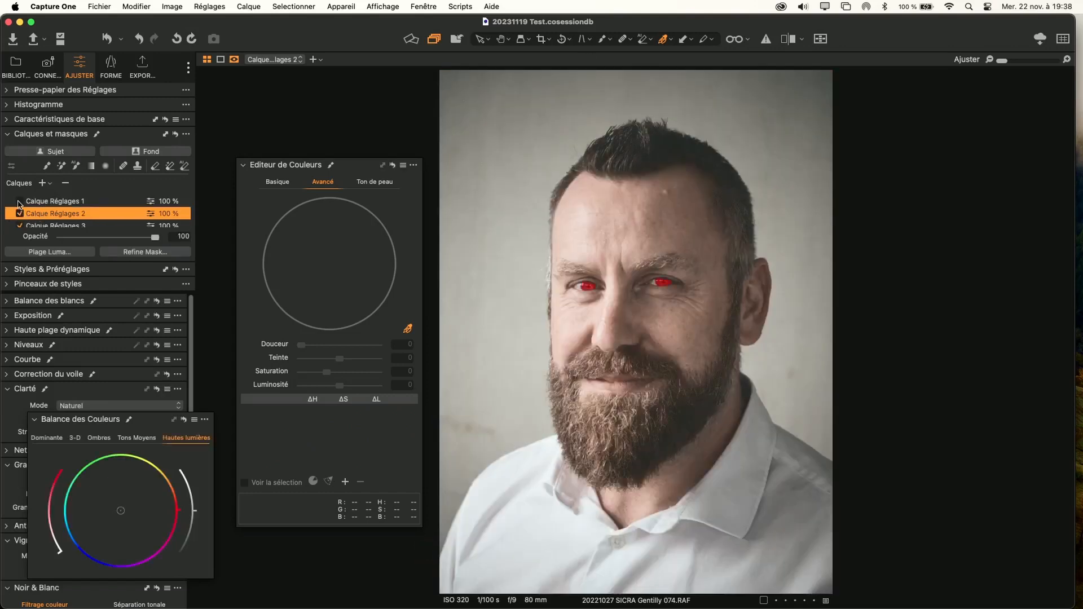
left_click(47, 225)
scroll(47, 227, "down", 2)
left_click(52, 199)
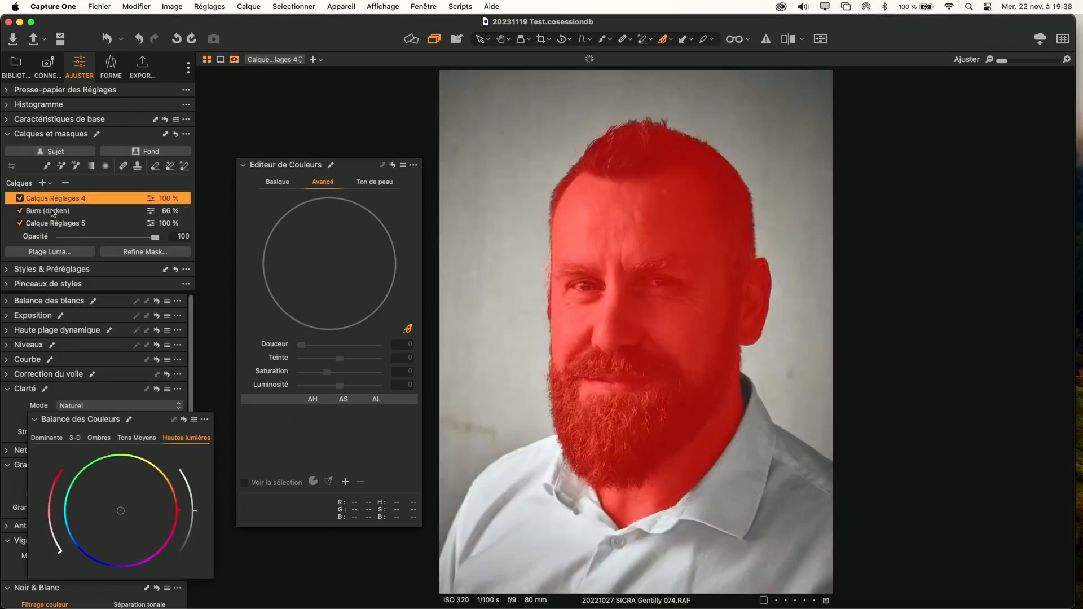
key("m")
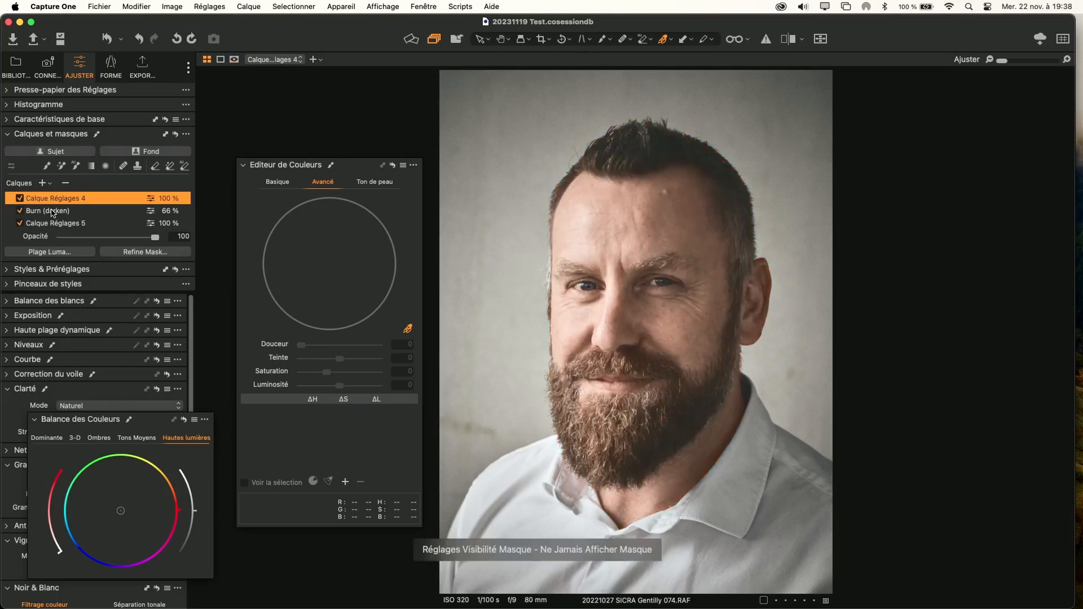
Compare the portrait with and without the Calque Réglages 4 layer, leaving the layer enabled
left_click(20, 198)
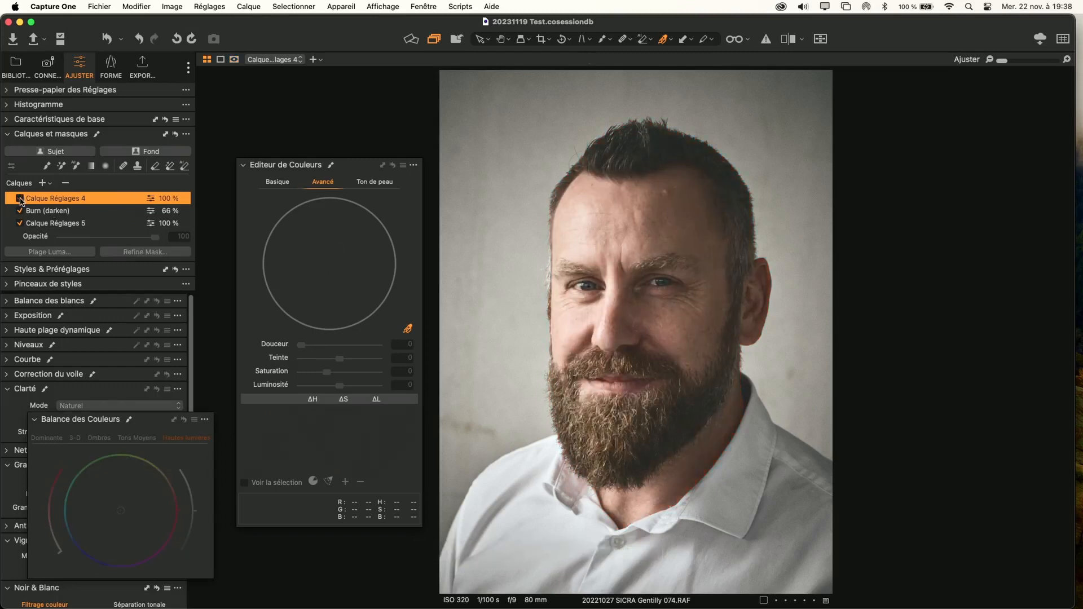
left_click(20, 198)
left_click(20, 198)
left_click(19, 200)
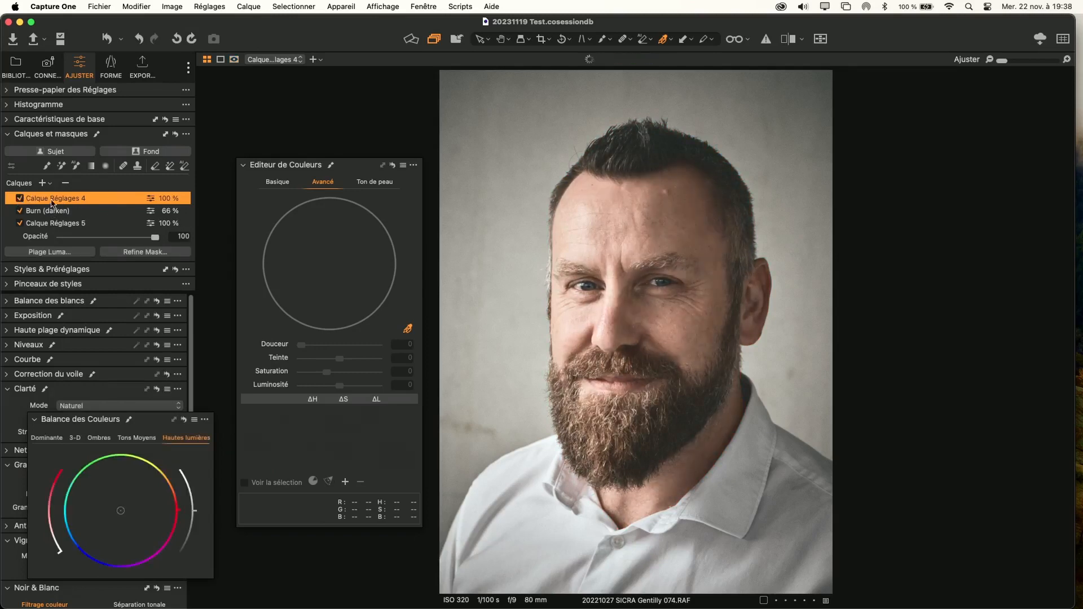
Reset the colour balance and the skin tone adjustments of the colour editor on Calque Réglages 4
left_click(184, 418)
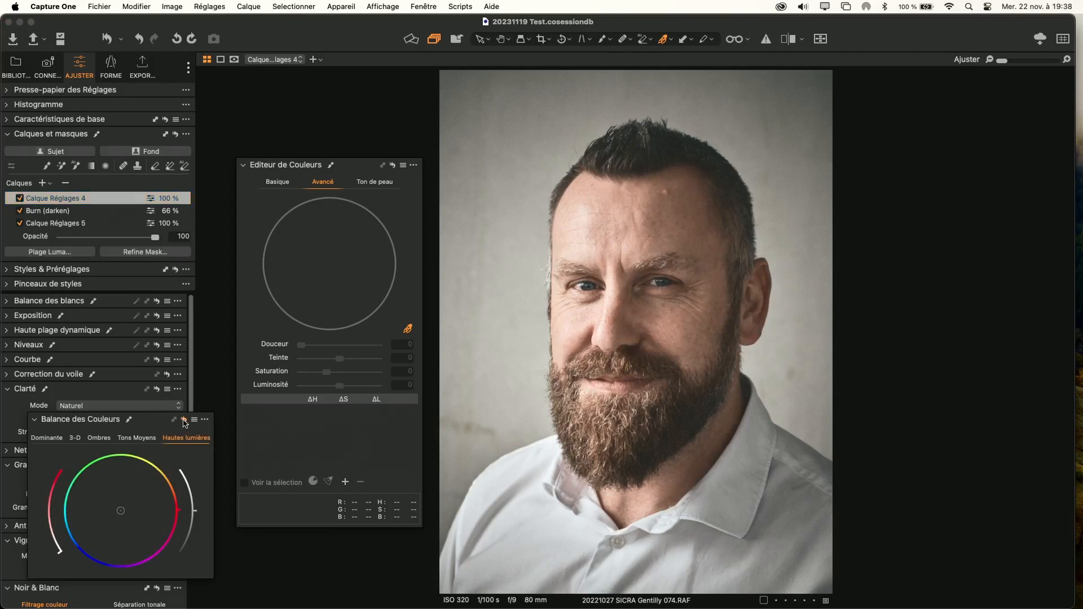
left_click(373, 182)
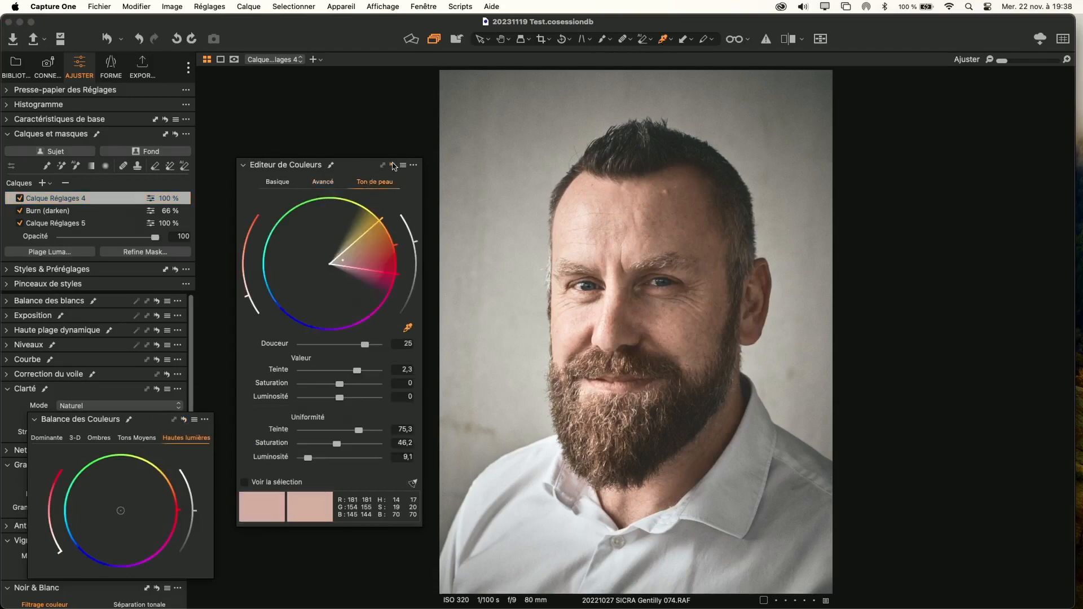
left_click(393, 166)
Examine the man's nose, cheeks and forehead up close for uneven skin colour
scroll(663, 333, "up", 3)
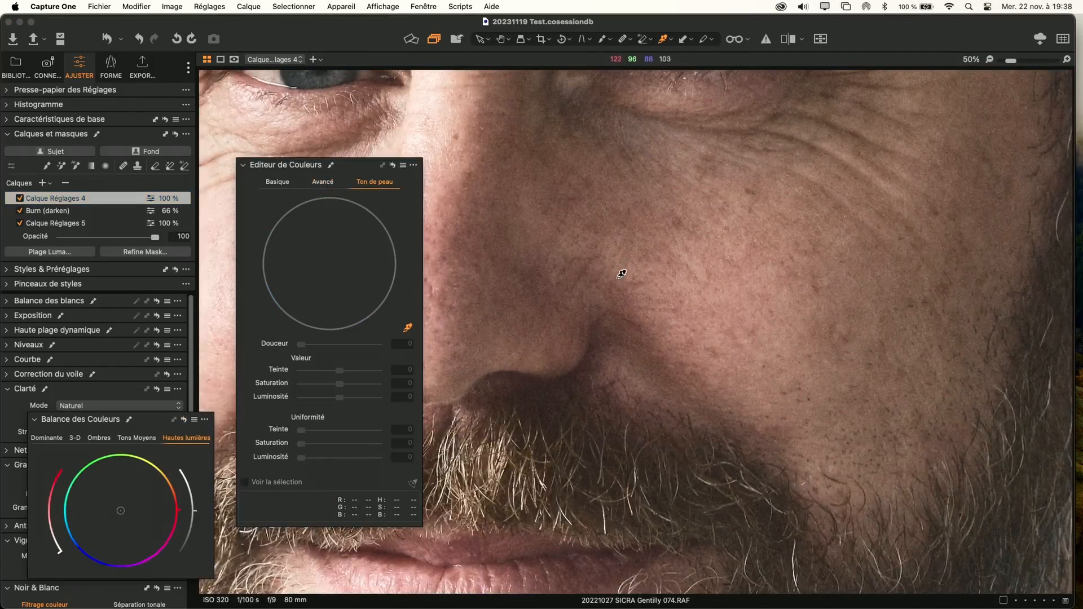
scroll(621, 273, "down", 3)
left_click_drag(589, 215, 769, 300)
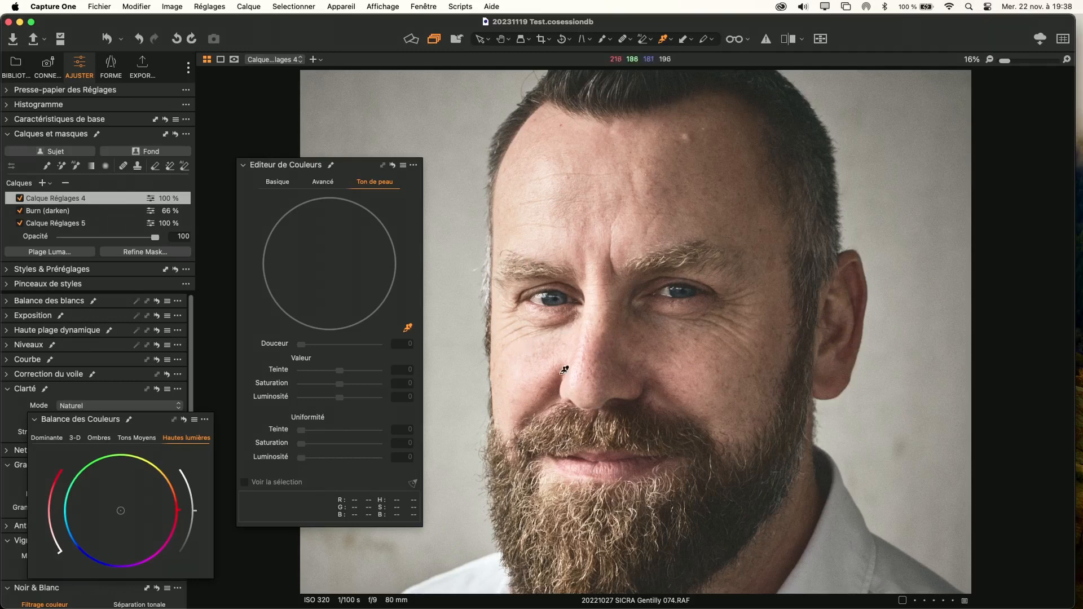
scroll(563, 366, "up", 5)
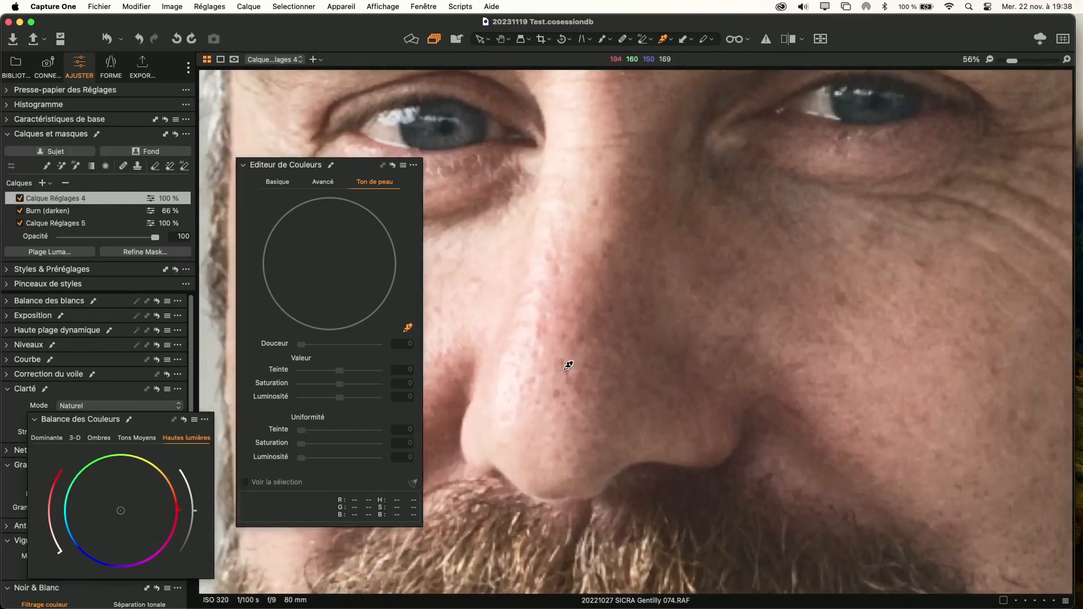
left_click_drag(589, 326, 771, 290)
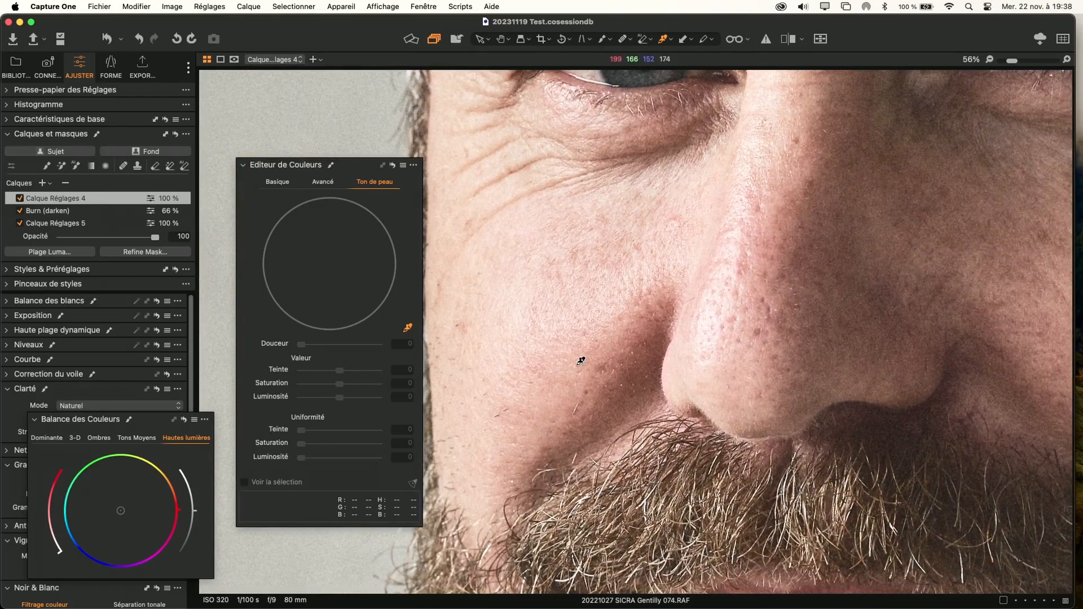
scroll(580, 361, "down", 8)
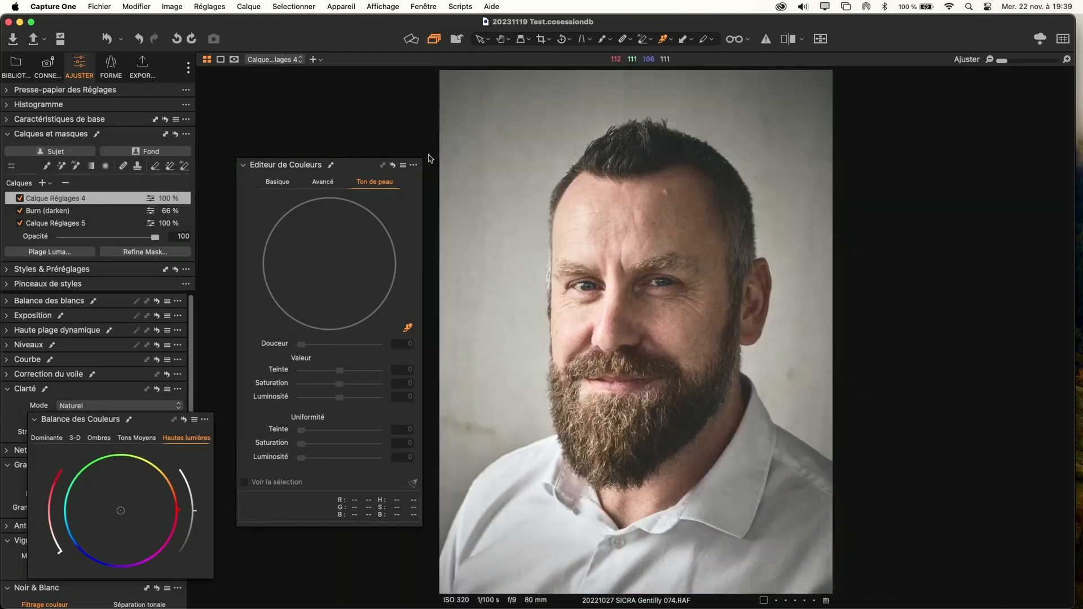
Sample the forehead as the skin tone reference on Calque Réglages 4 and extend its saturation range to the wheel's edge
left_click(321, 184)
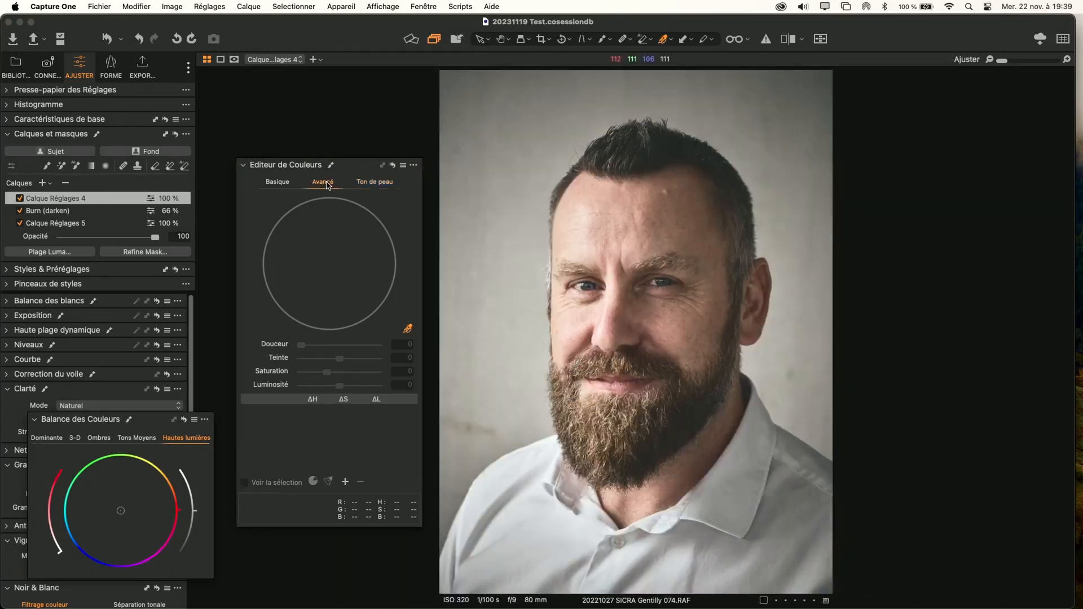
left_click(386, 183)
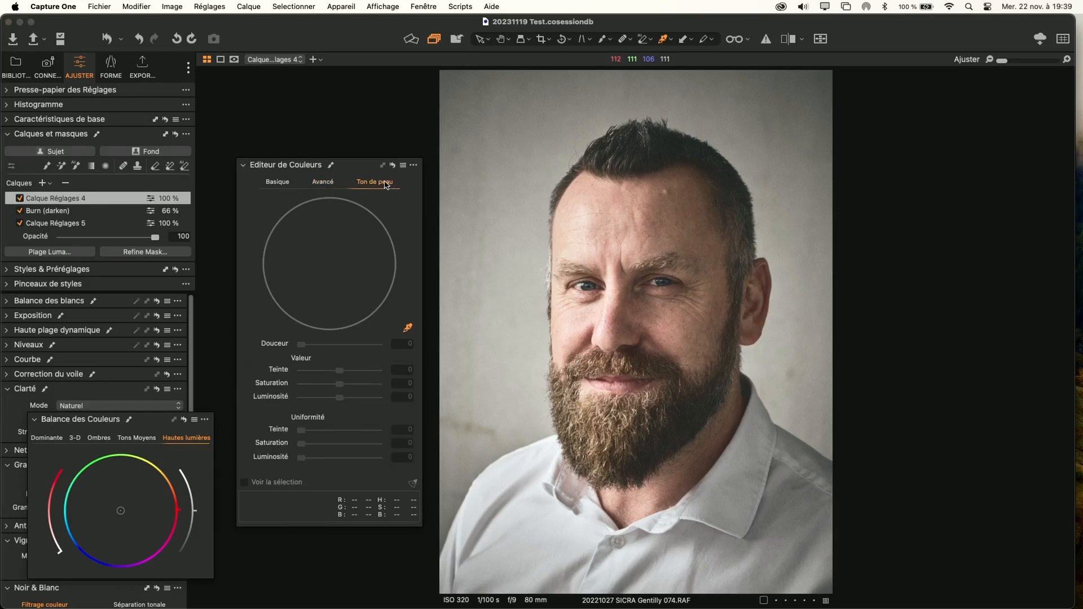
left_click(574, 250)
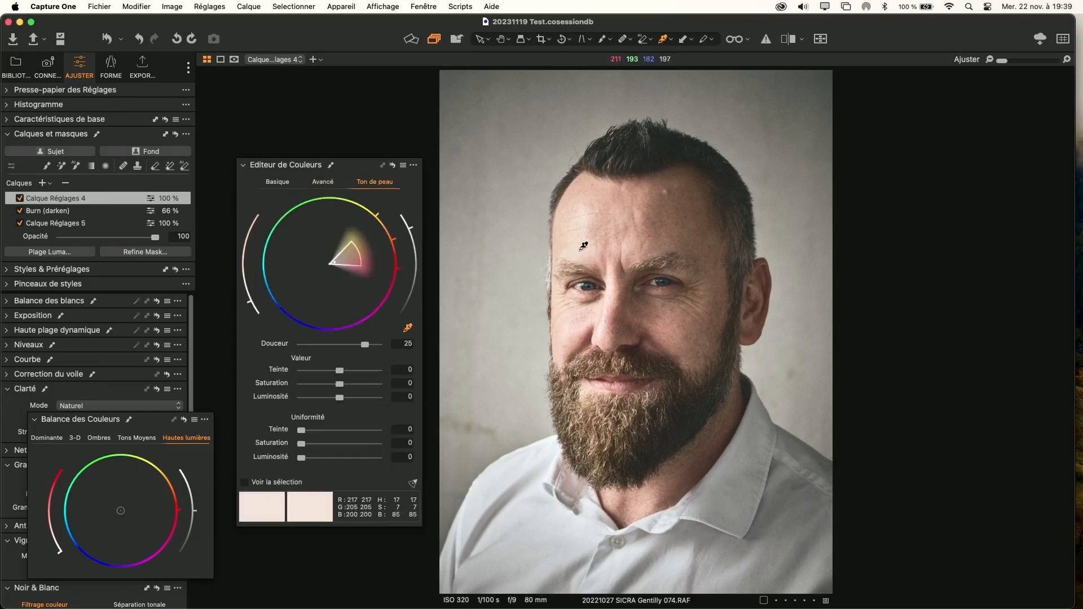
scroll(589, 248, "up", 3)
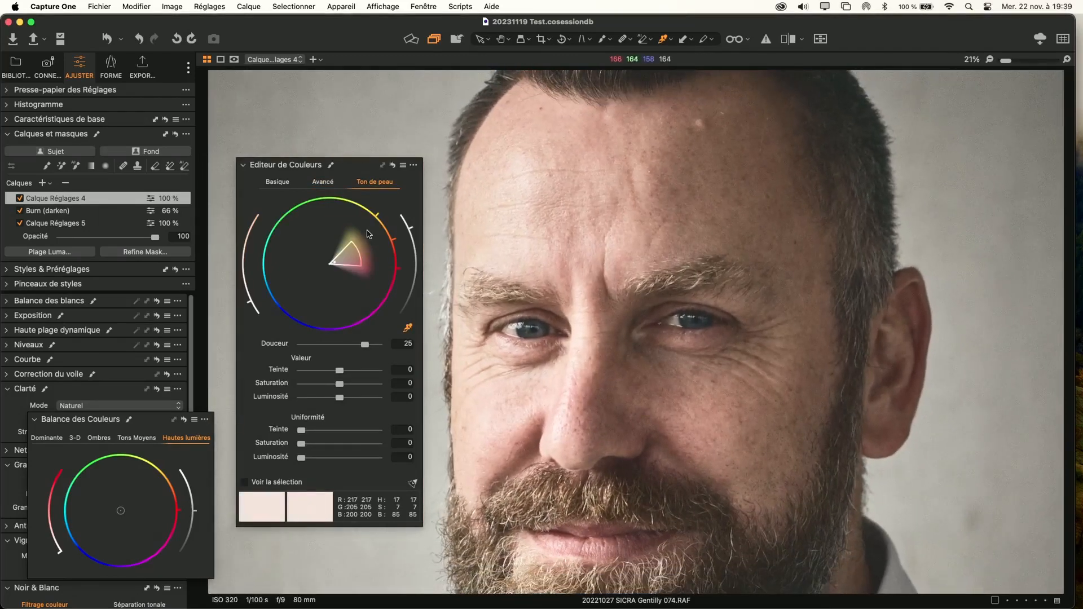
left_click_drag(357, 252, 434, 229)
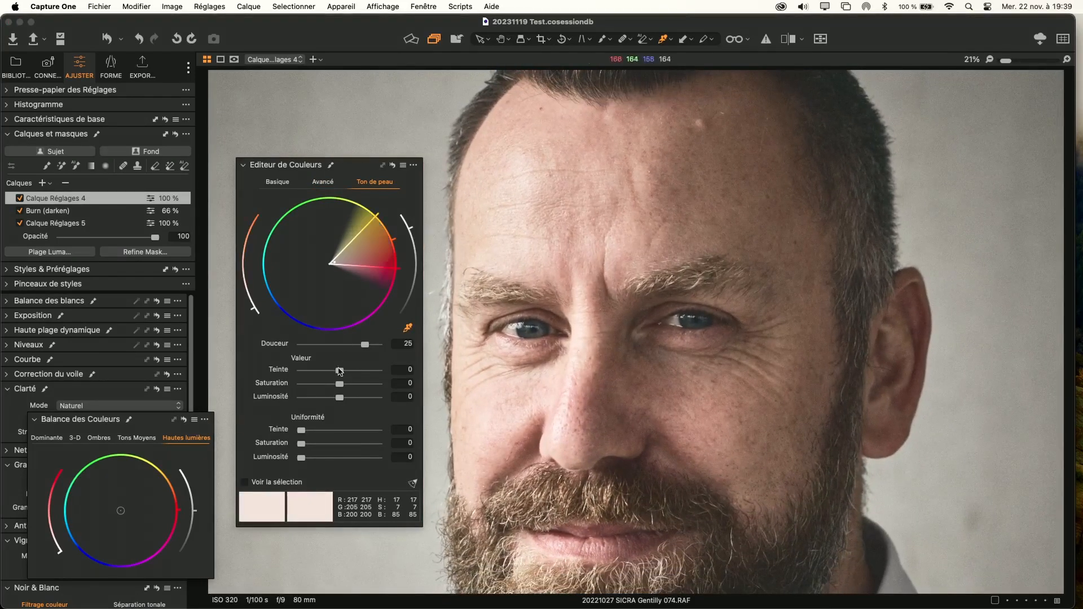
Test a strong negative hue on the skin tone, settle it slightly positive, and raise the hue uniformity to about mid-scale
left_click_drag(339, 371, 295, 372)
left_click_drag(301, 371, 355, 373)
left_click_drag(302, 431, 346, 433)
mouse_move(345, 433)
left_mouse_down()
mouse_move(282, 433)
mouse_move(350, 433)
mouse_move(341, 434)
left_mouse_up()
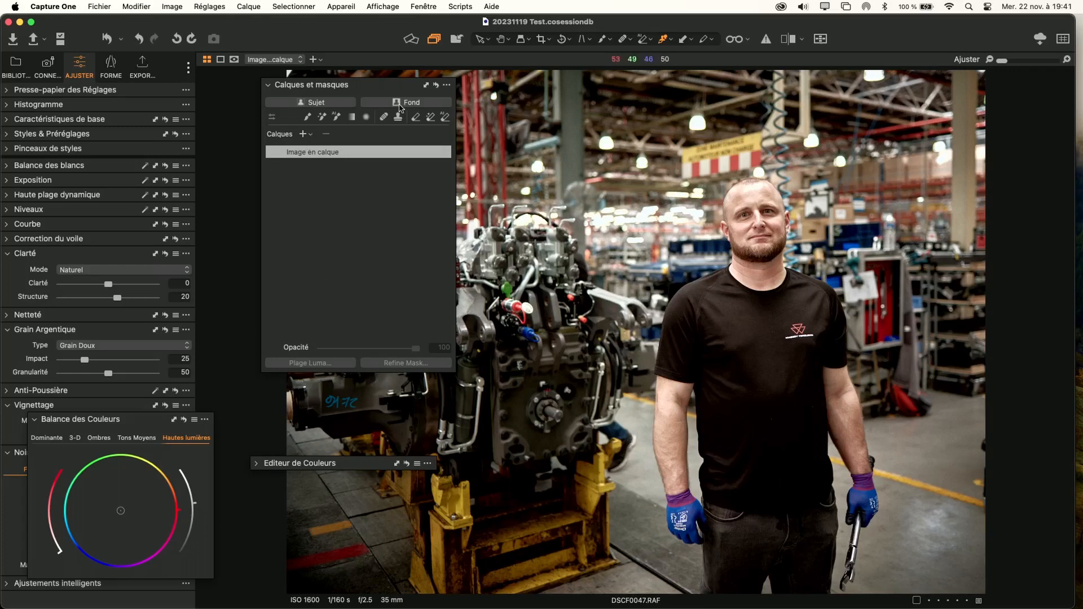
Create automatic subject and background mask layers for the factory worker photo, disable Masque Fond 1 and select Masque Sujet 1
left_click_drag(358, 87, 315, 117)
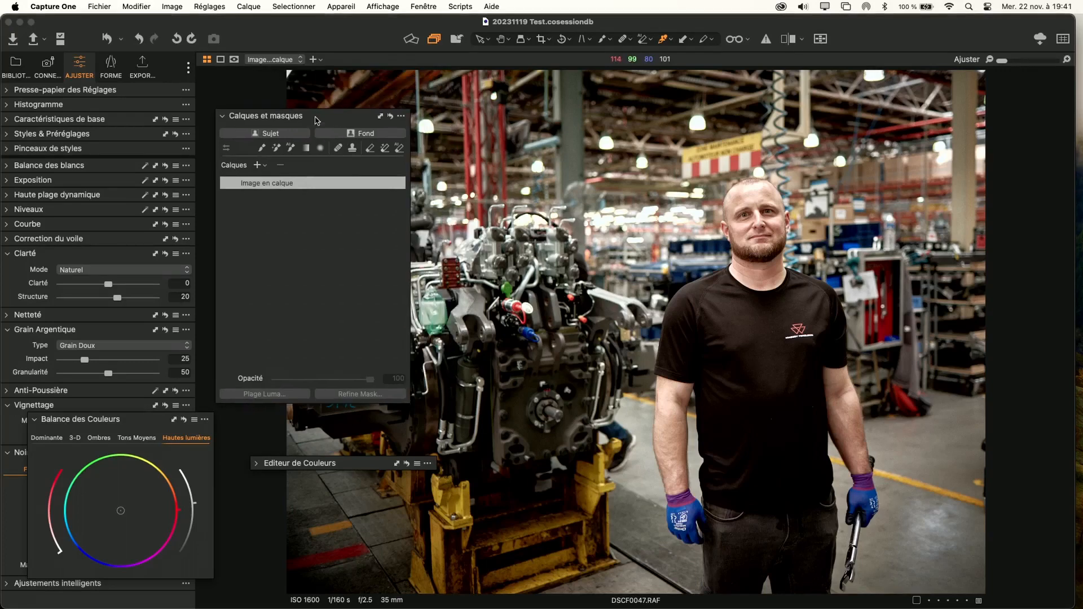
left_click(262, 139)
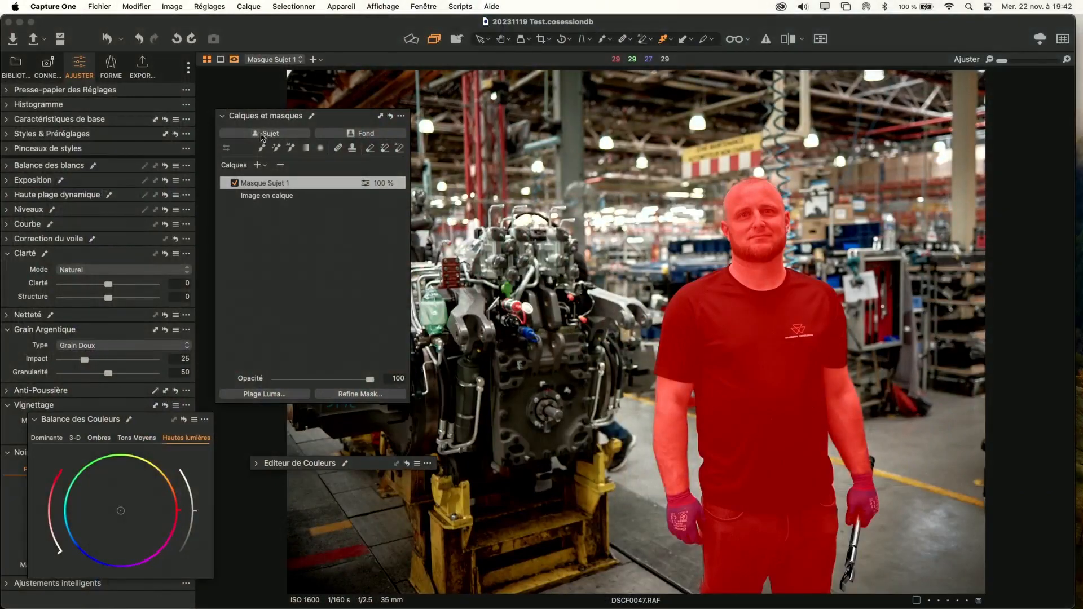
left_click(342, 137)
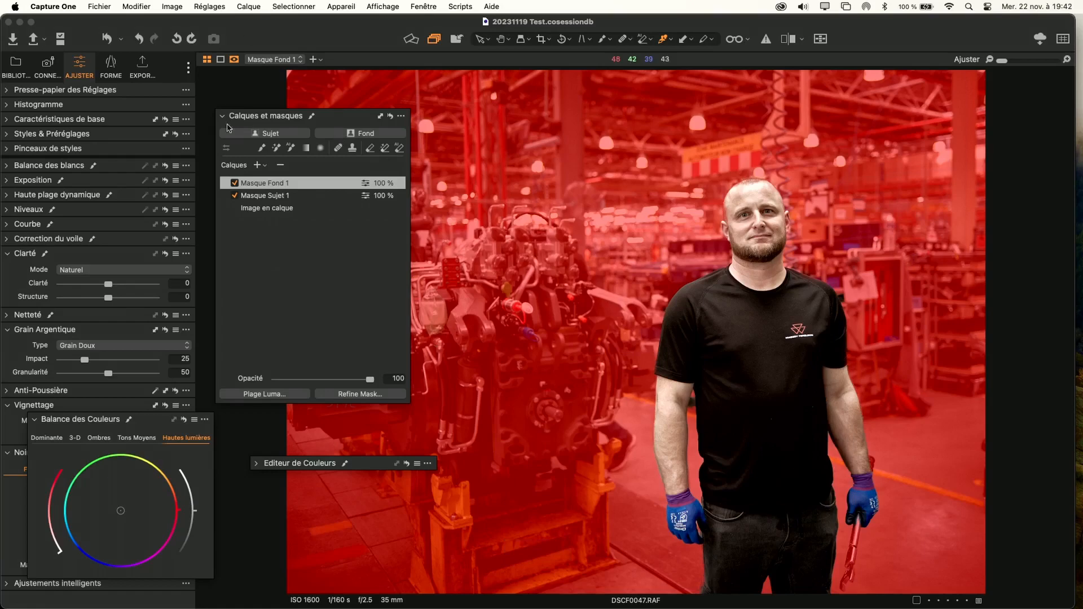
left_click(234, 183)
left_click(257, 197)
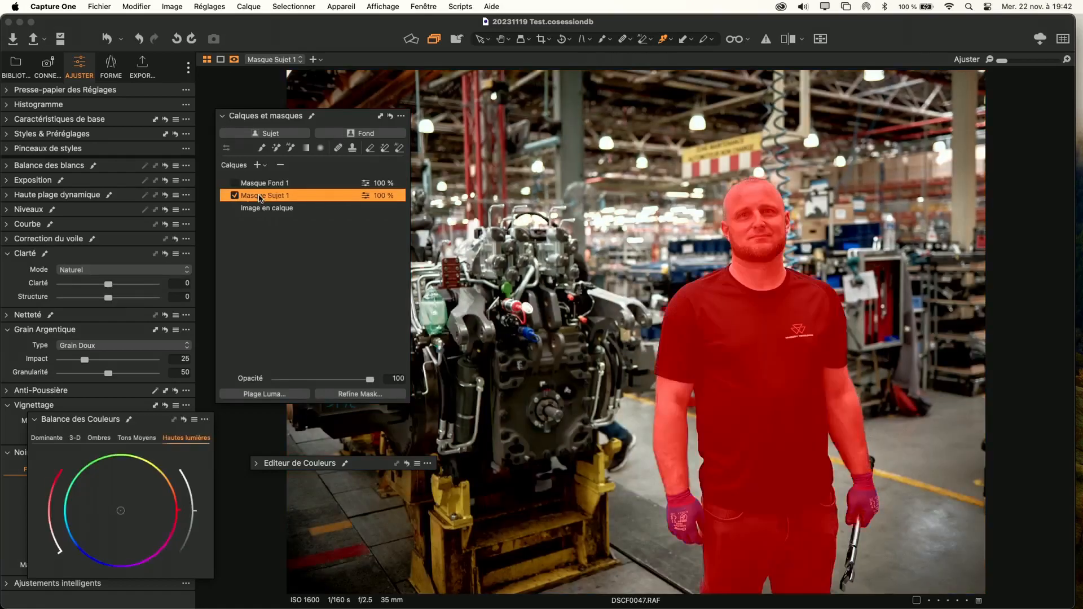
Add a new empty adjustment layer to the factory worker photo
left_click(258, 164)
left_click(268, 173)
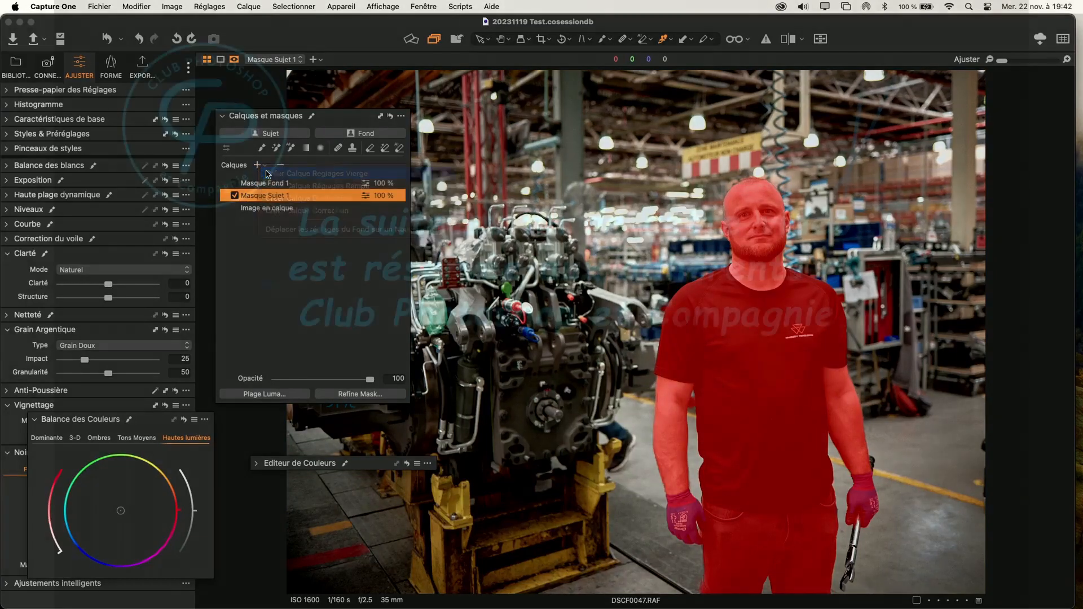
right_click(303, 183)
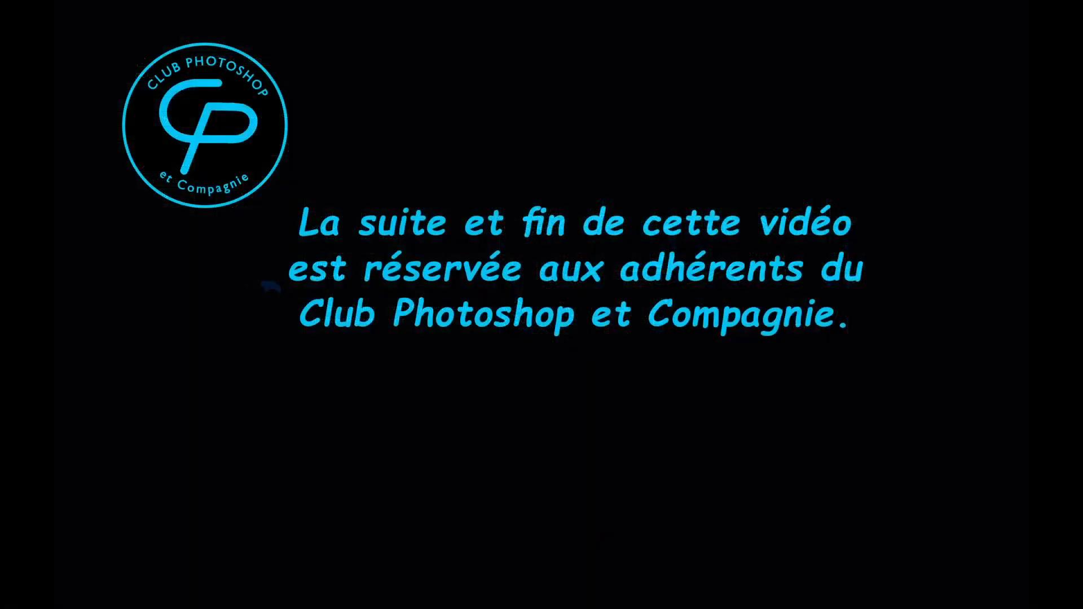